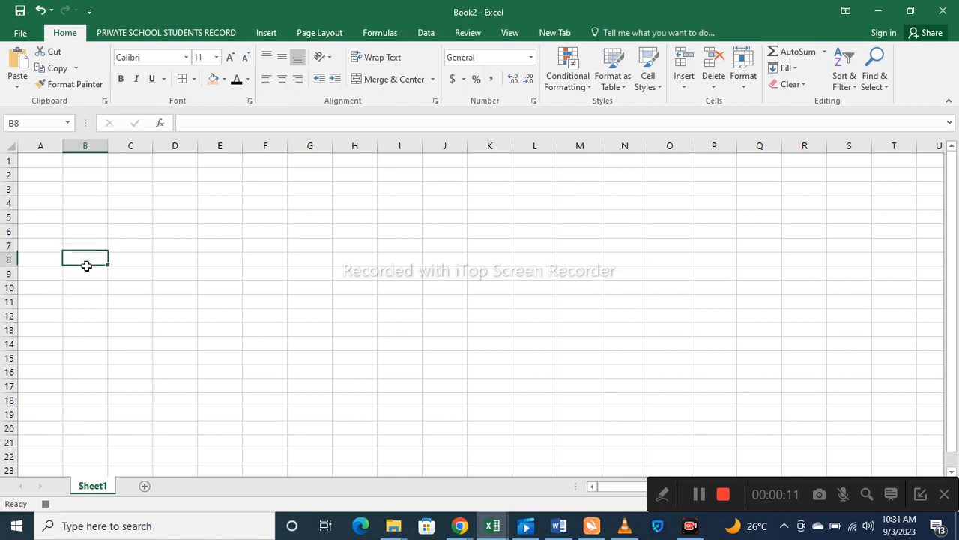
- Click through cells along row 9 from B9 to H8 to explore the grid
{"action": "left_click", "coordinate": [85, 274]}
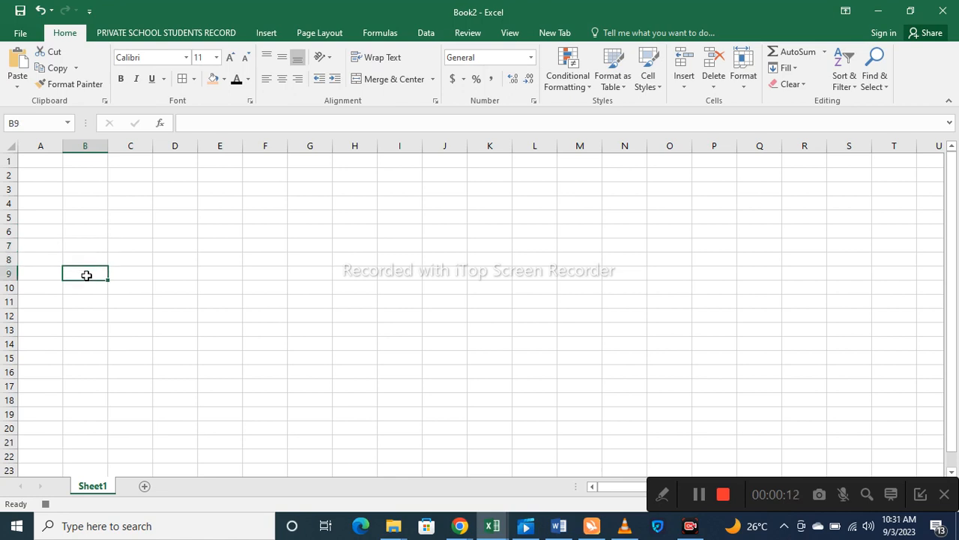
{"action": "left_click", "coordinate": [125, 271]}
{"action": "left_click", "coordinate": [180, 273]}
{"action": "left_click", "coordinate": [212, 275]}
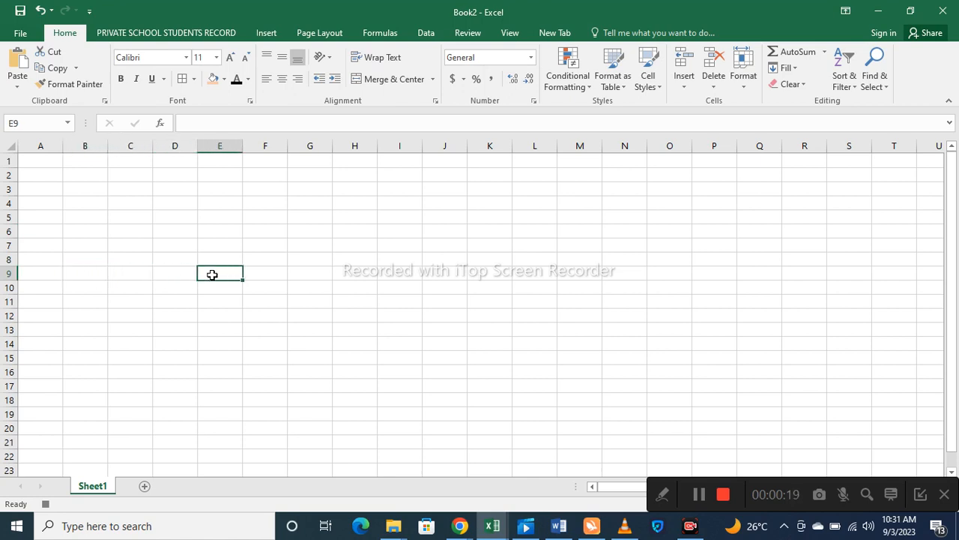
{"action": "left_click", "coordinate": [253, 275]}
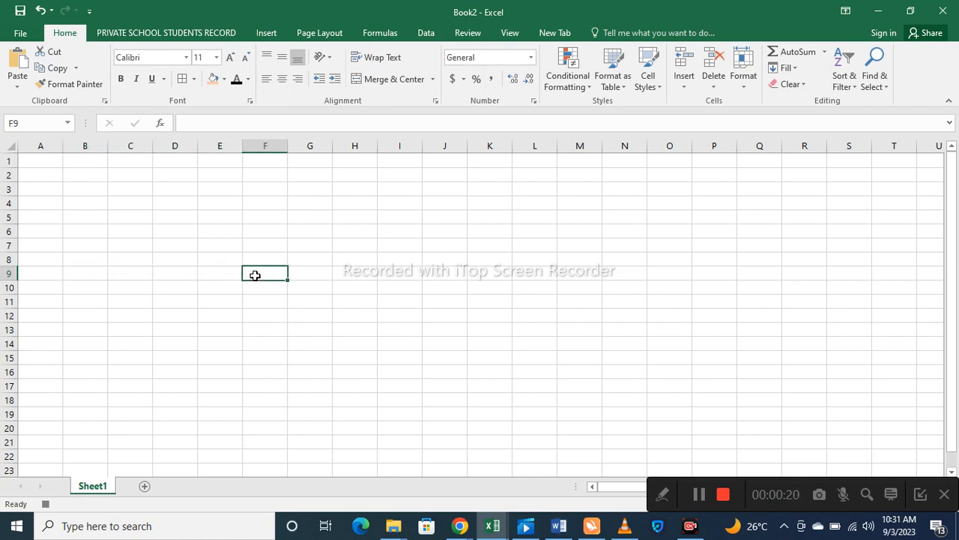
{"action": "left_click", "coordinate": [302, 274]}
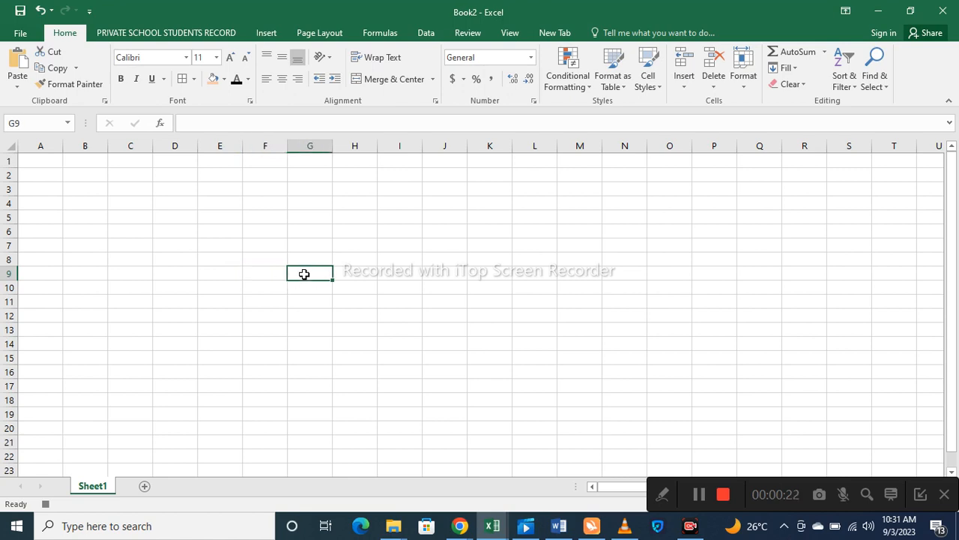
{"action": "left_click", "coordinate": [356, 276]}
{"action": "left_click", "coordinate": [357, 257]}
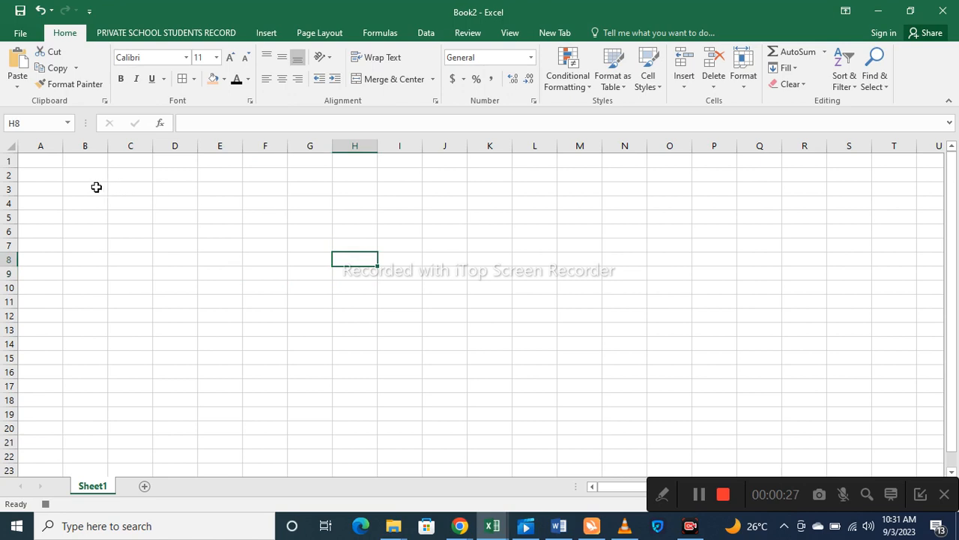
- Select cells B3, B2 and B1, then step down column A from A1 to A7
{"action": "left_click", "coordinate": [52, 161]}
{"action": "left_click", "coordinate": [84, 191]}
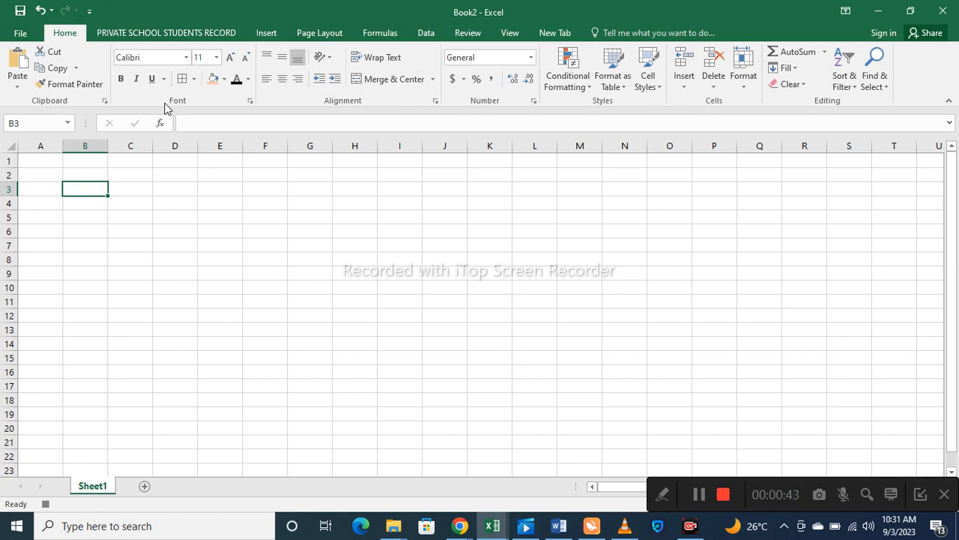
{"action": "left_click", "coordinate": [84, 171]}
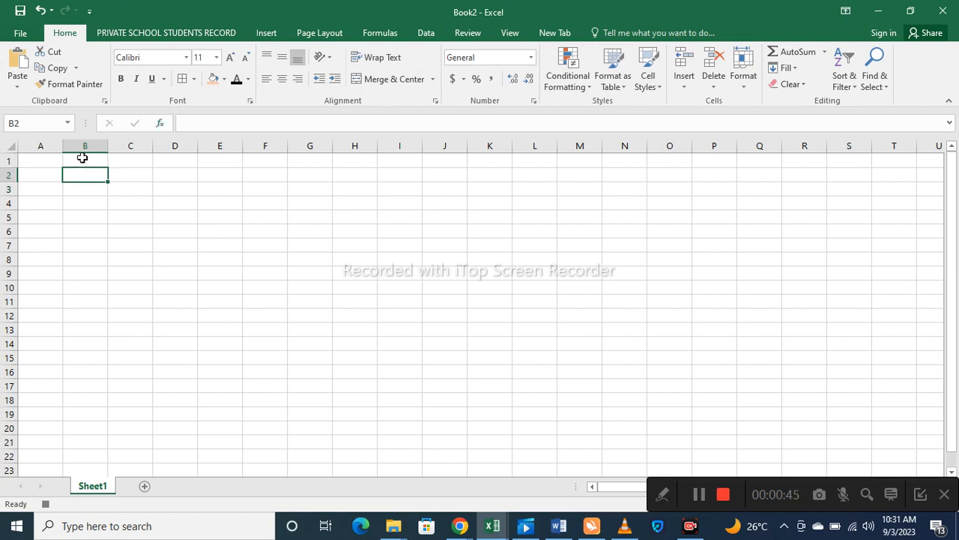
{"action": "left_click", "coordinate": [83, 159]}
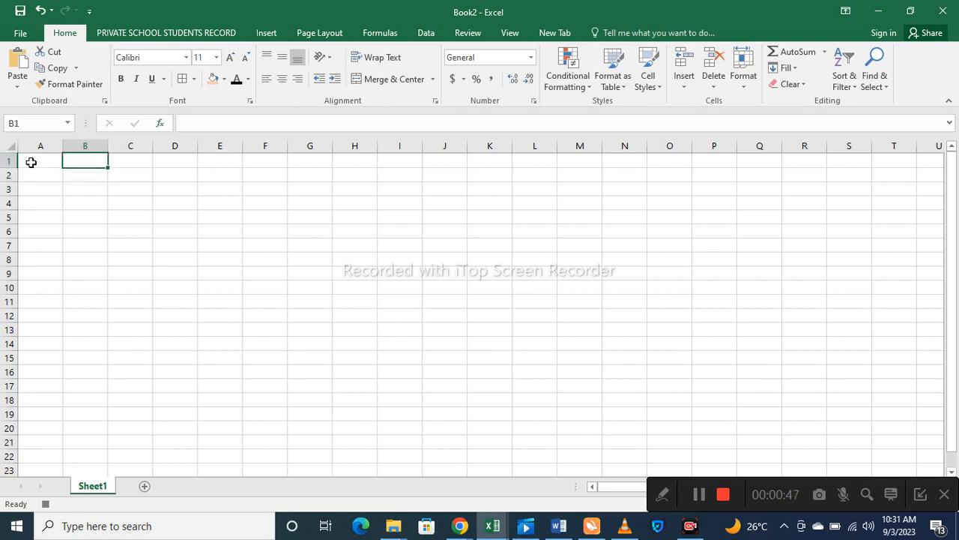
{"action": "left_click", "coordinate": [31, 162]}
{"action": "left_click", "coordinate": [30, 176]}
{"action": "left_click", "coordinate": [42, 191]}
{"action": "left_click", "coordinate": [42, 204]}
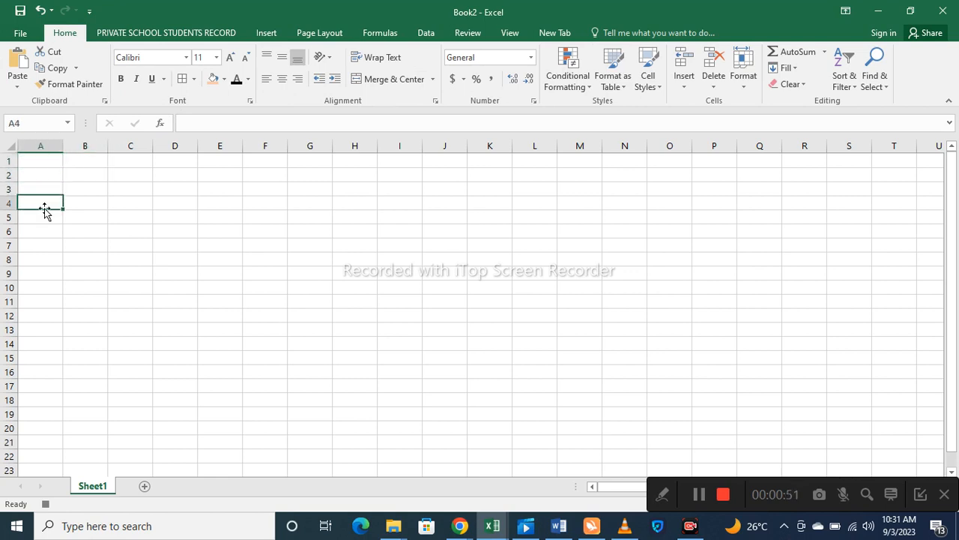
{"action": "left_click", "coordinate": [41, 219]}
{"action": "left_click", "coordinate": [42, 232]}
{"action": "left_click", "coordinate": [41, 248]}
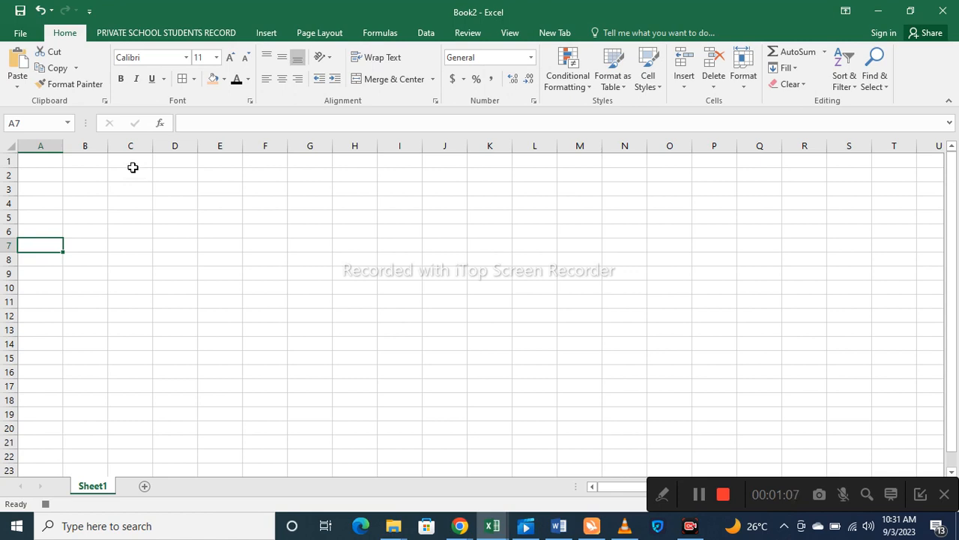
- Enter the student's full name in B5 and AutoFit column B to fit it
{"action": "left_click", "coordinate": [83, 175]}
{"action": "left_click", "coordinate": [88, 199]}
{"action": "left_click", "coordinate": [92, 190]}
{"action": "left_click", "coordinate": [101, 204]}
{"action": "left_click", "coordinate": [100, 219]}
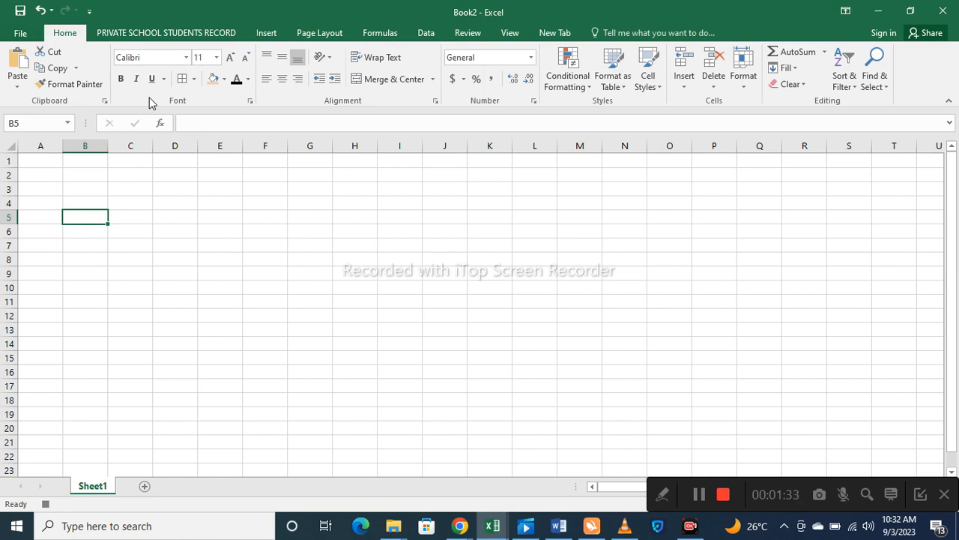
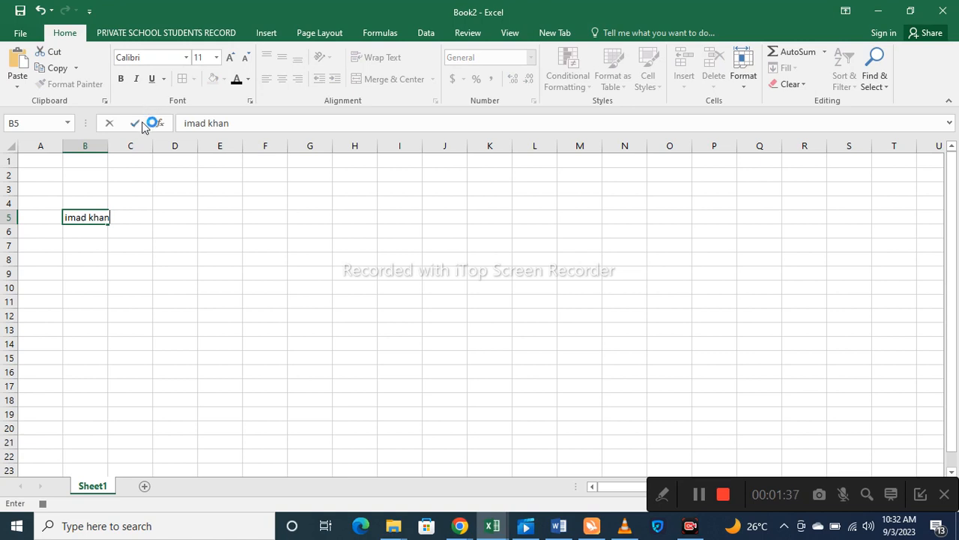
{"action": "double_click", "coordinate": [107, 147]}
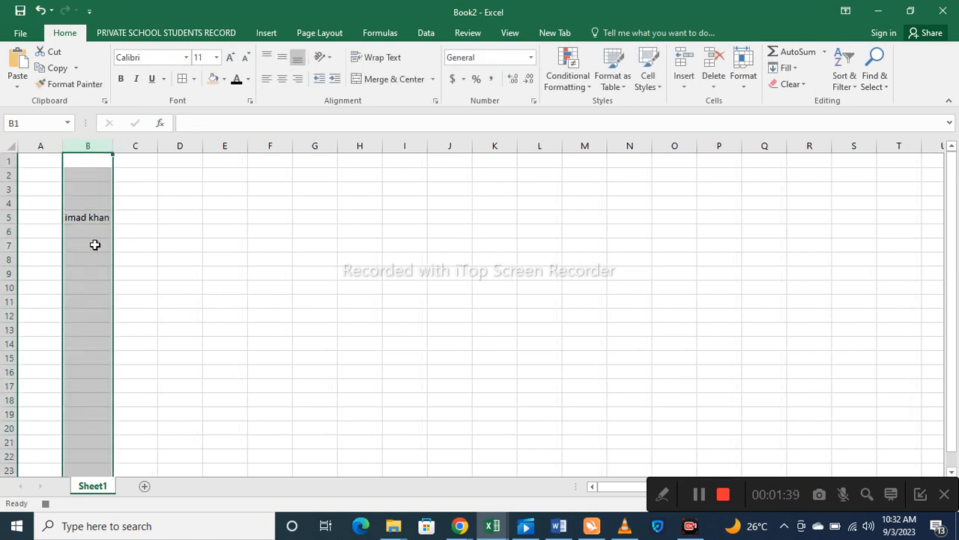
{"action": "left_click", "coordinate": [89, 223]}
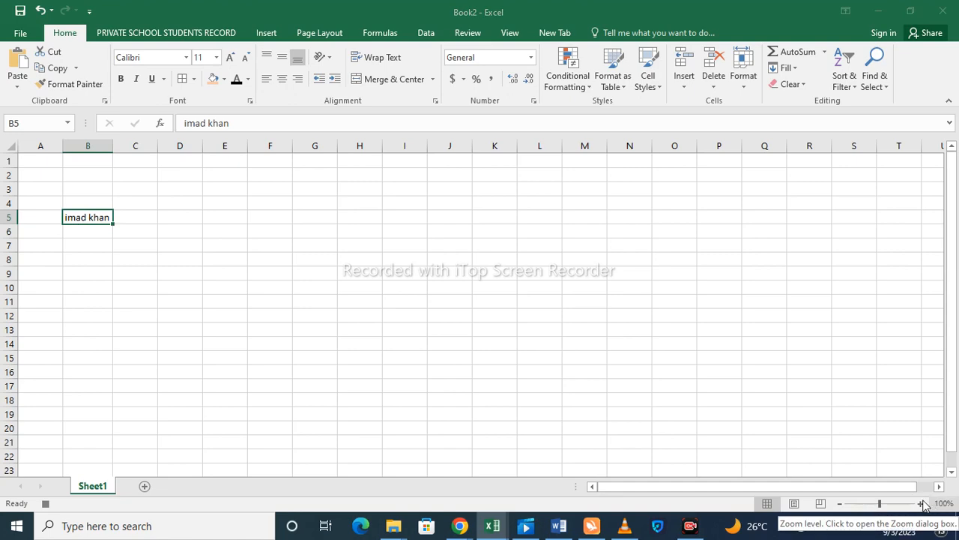
- Zoom the worksheet in to 150% with the status-bar plus button and scroll to the top
{"action": "left_click", "coordinate": [921, 504]}
{"action": "left_click", "coordinate": [922, 503]}
{"action": "left_click", "coordinate": [921, 504]}
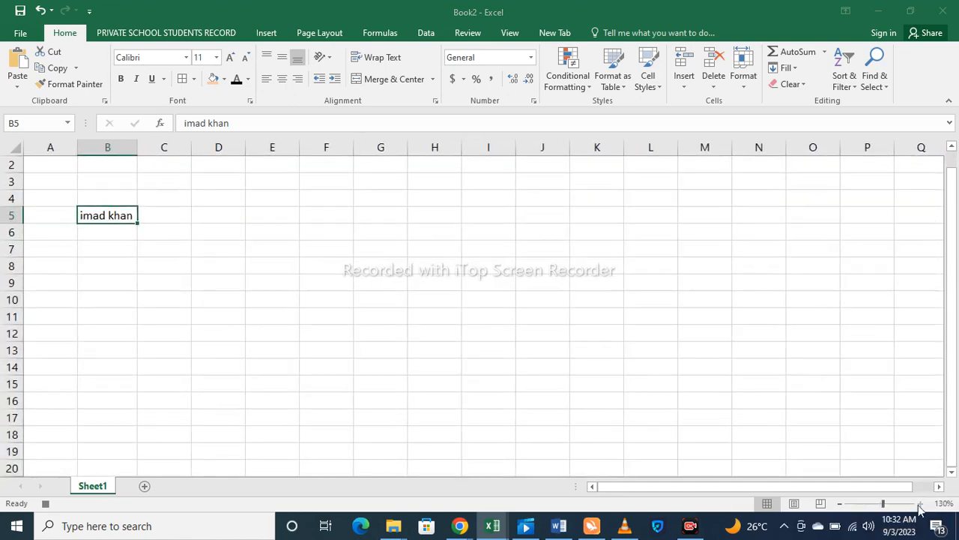
{"action": "left_click", "coordinate": [921, 503]}
{"action": "left_click", "coordinate": [921, 503]}
{"action": "scroll", "coordinate": [89, 259], "scroll_direction": "up", "scroll_amount": 1}
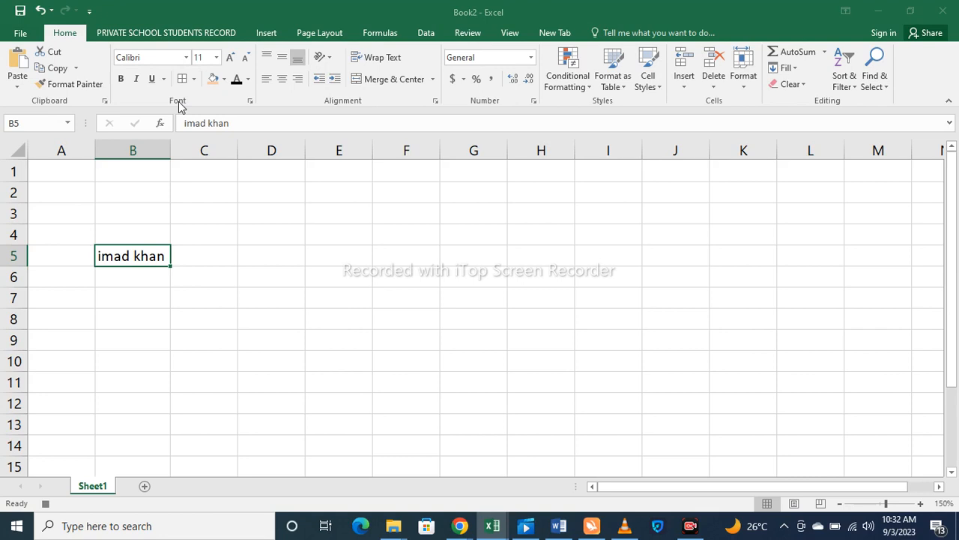
- Keep Calibri and raise the name's font size twice, then return it to 11
{"action": "left_click", "coordinate": [186, 58]}
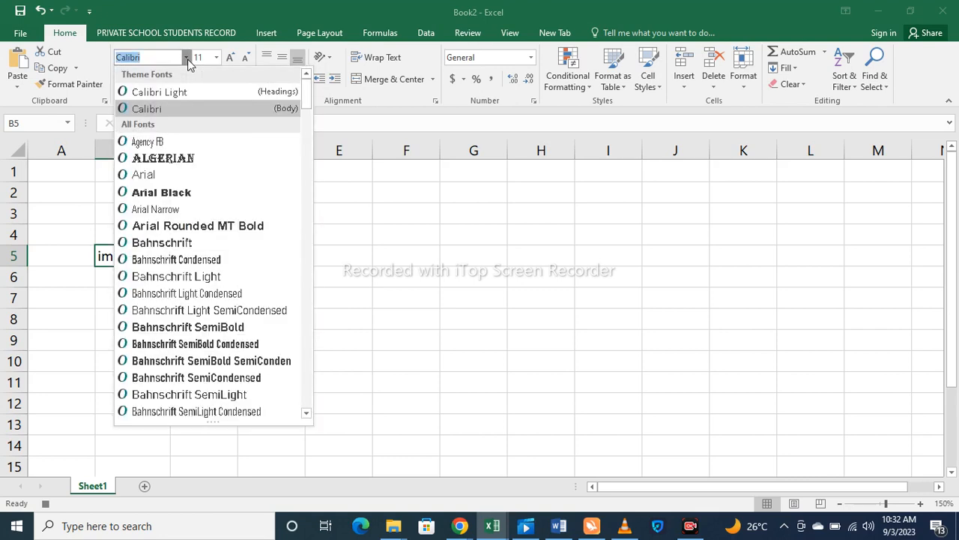
{"action": "left_click", "coordinate": [187, 63]}
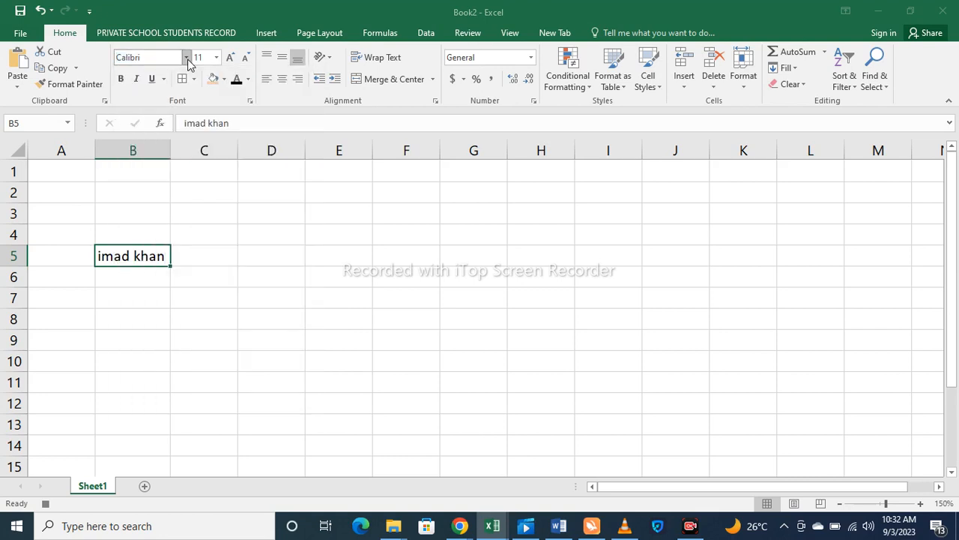
{"action": "left_click", "coordinate": [233, 58]}
{"action": "left_click", "coordinate": [232, 57]}
{"action": "left_click", "coordinate": [232, 58]}
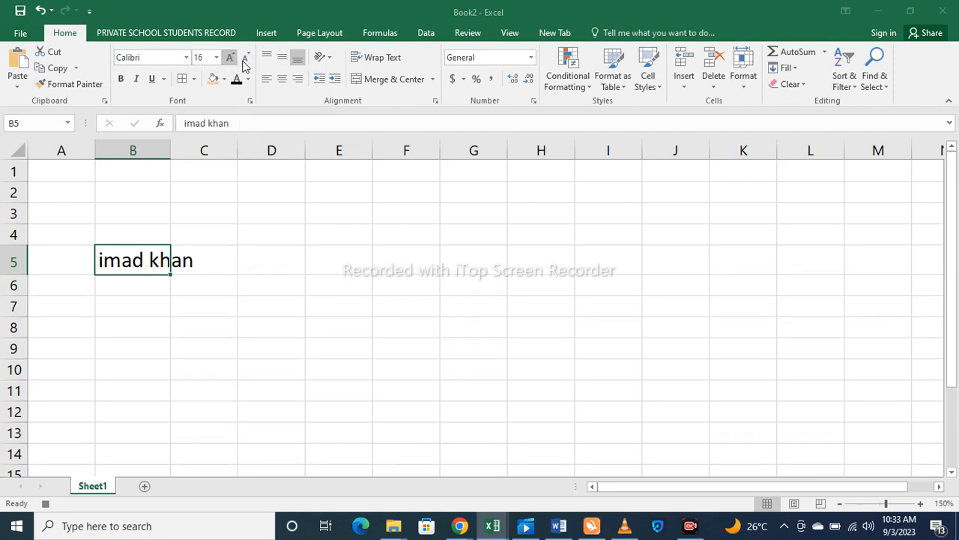
{"action": "left_click", "coordinate": [247, 57]}
{"action": "left_click", "coordinate": [247, 58]}
{"action": "left_click", "coordinate": [247, 58]}
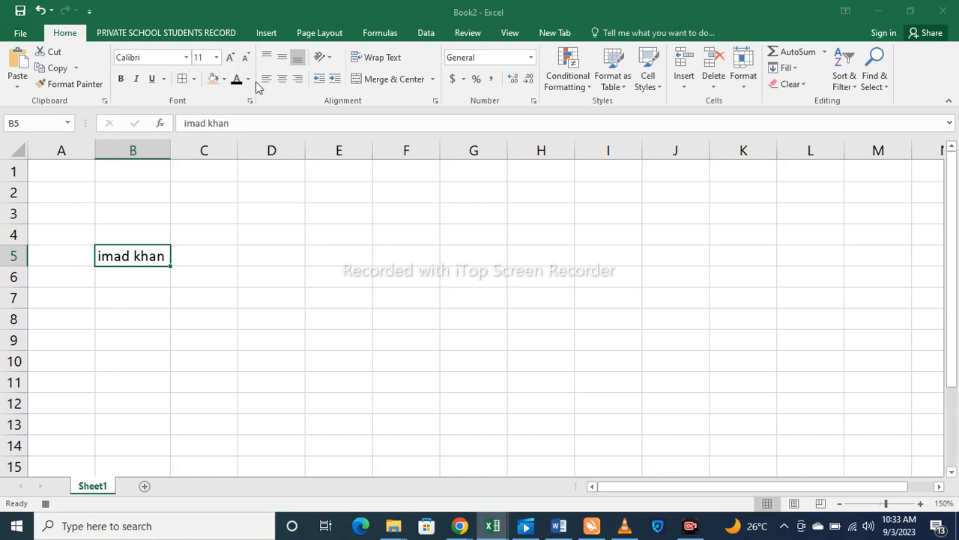
- Try Algerian on the name in B5, then apply Times New Roman
{"action": "left_click", "coordinate": [186, 57]}
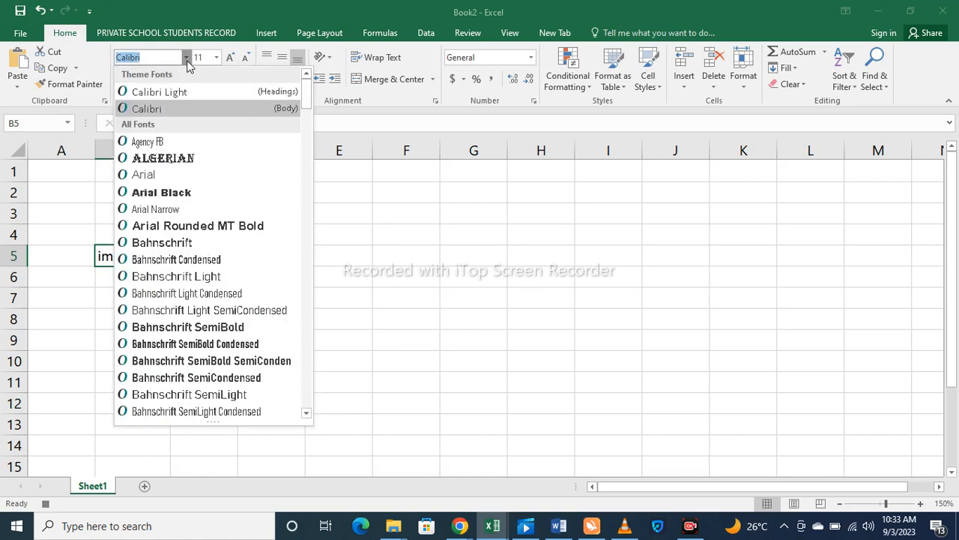
{"action": "left_click", "coordinate": [180, 159]}
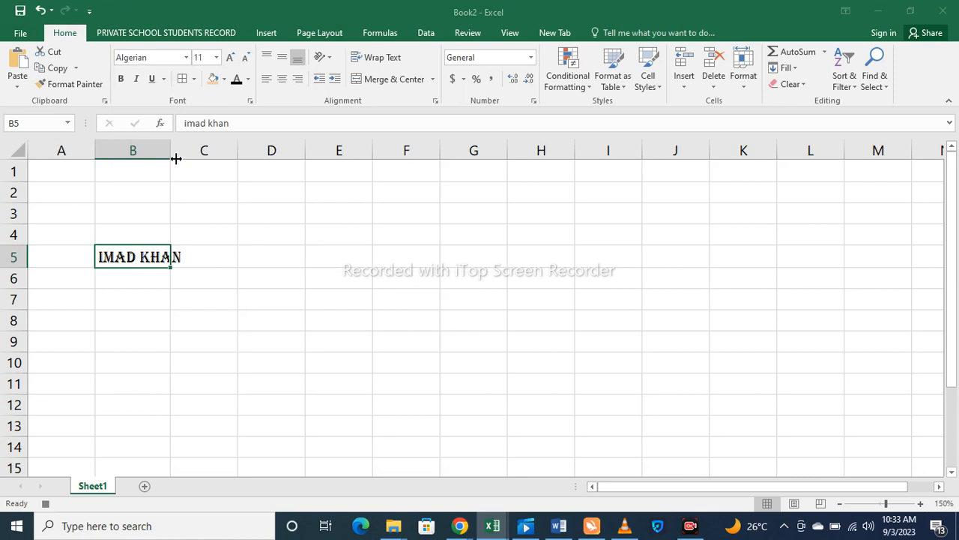
{"action": "left_click", "coordinate": [186, 57]}
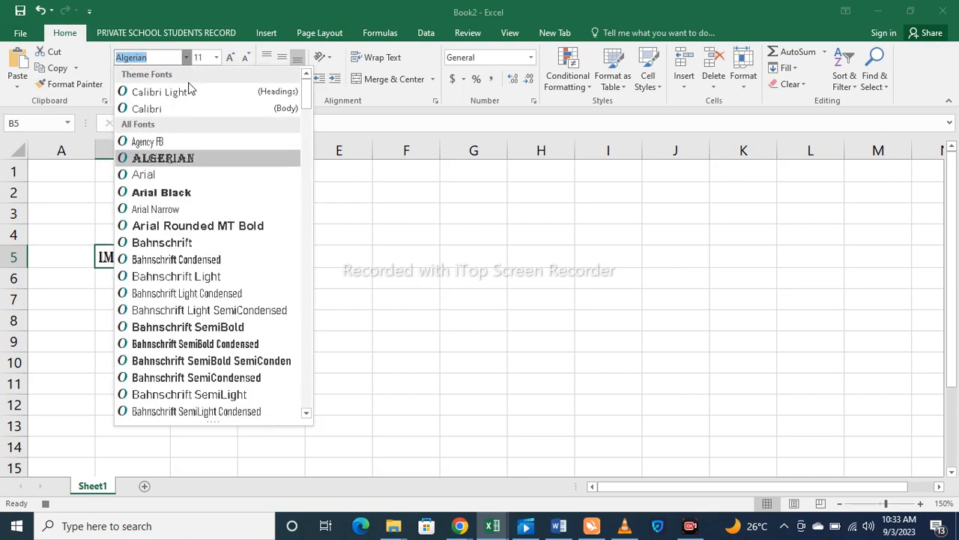
{"action": "type", "text": "Y"}
{"action": "key", "text": "BackSpace"}
{"action": "key", "text": "BackSpace"}
{"action": "type", "text": "Times New Roma"}
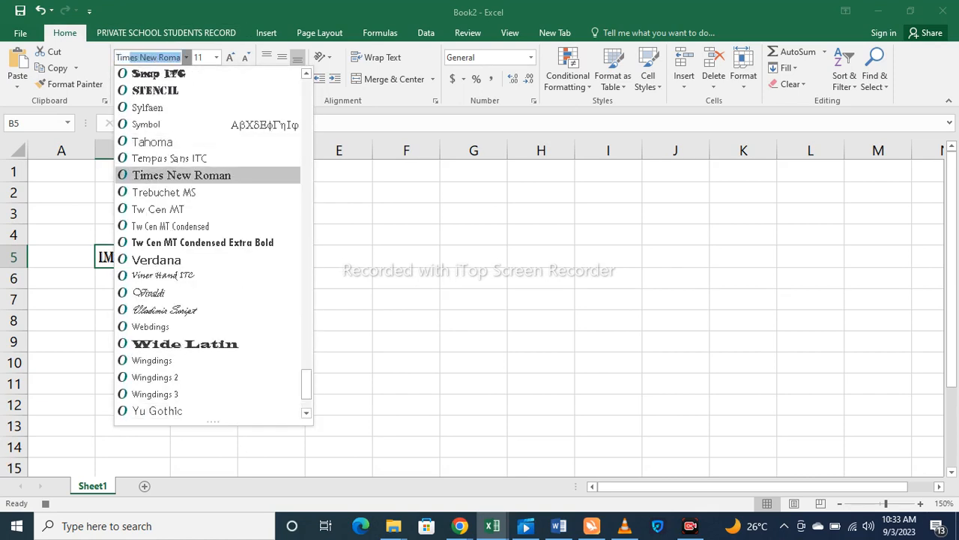
{"action": "key", "text": "Return"}
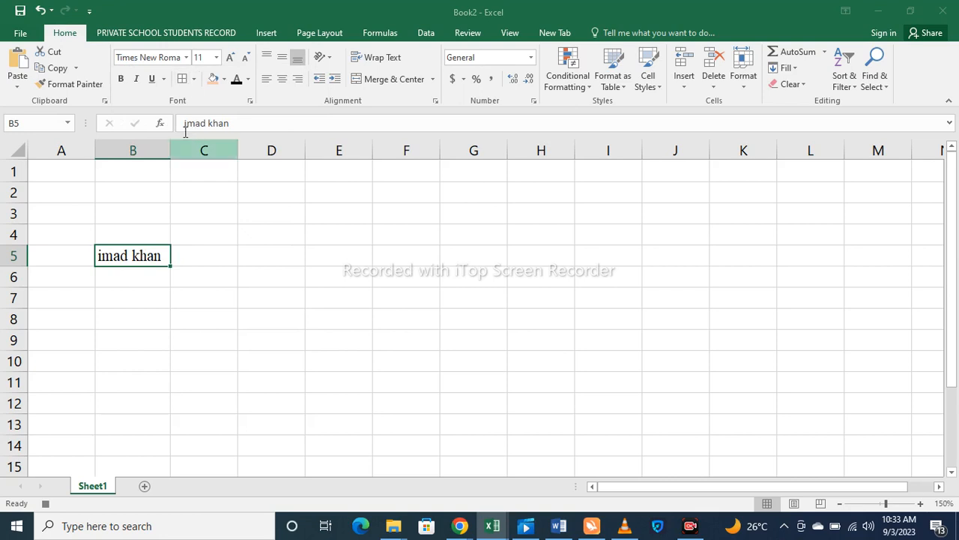
- Switch the B5 text to Showcard Gothic, then back to Calibri
{"action": "left_click", "coordinate": [186, 57]}
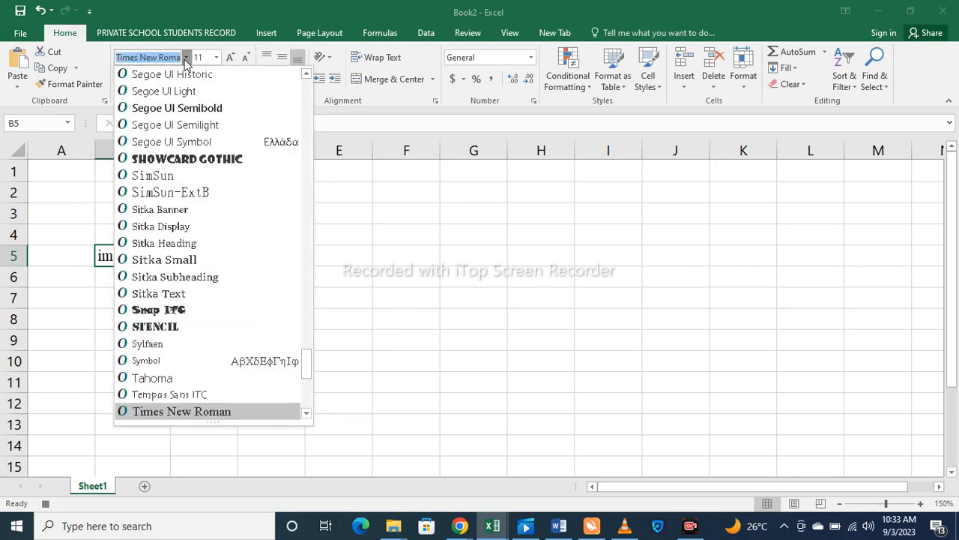
{"action": "left_click", "coordinate": [183, 159]}
{"action": "left_click", "coordinate": [186, 57]}
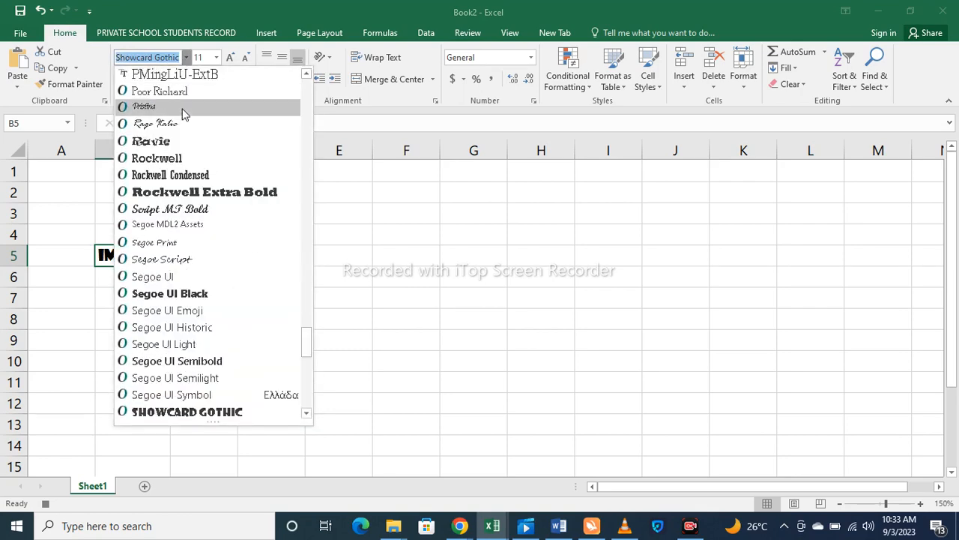
{"action": "type", "text": "Cloi"}
{"action": "key", "text": "BackSpace"}
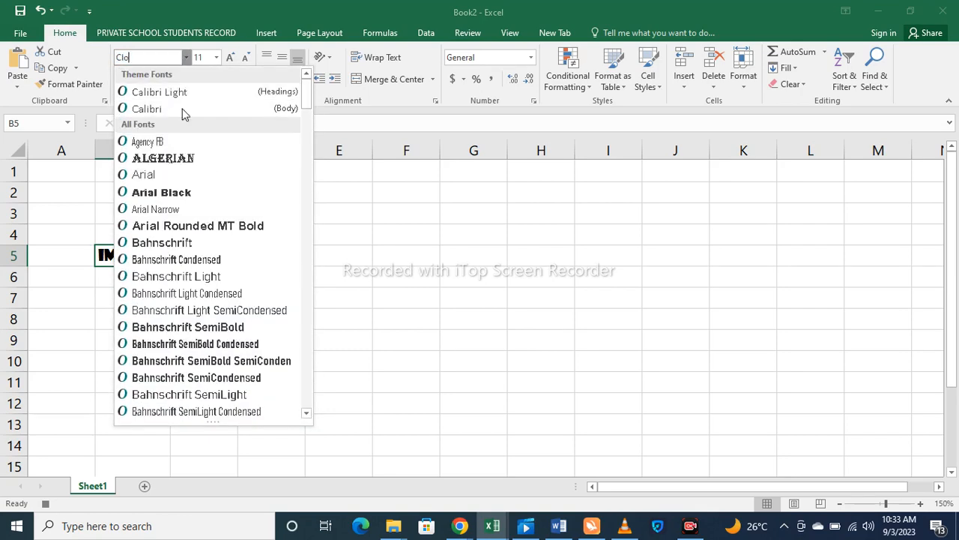
{"action": "left_click", "coordinate": [149, 110]}
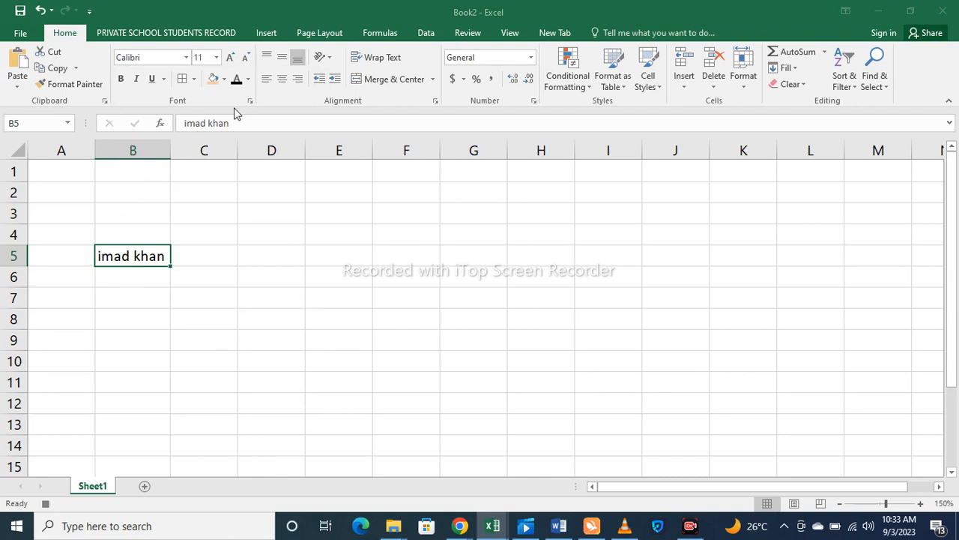
- Type 'cell' into D4 and return to B5
{"action": "left_click", "coordinate": [239, 232]}
{"action": "type", "text": "cell"}
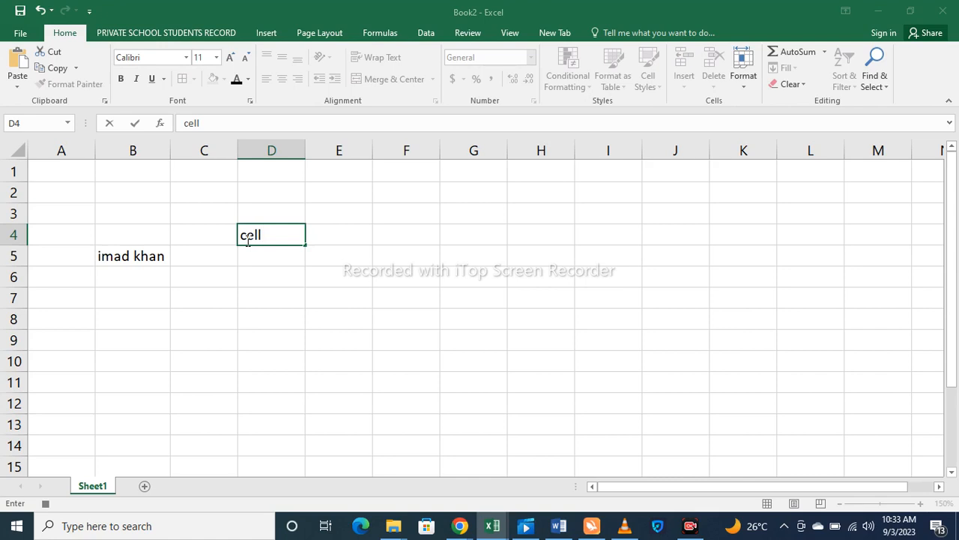
{"action": "left_click", "coordinate": [160, 253]}
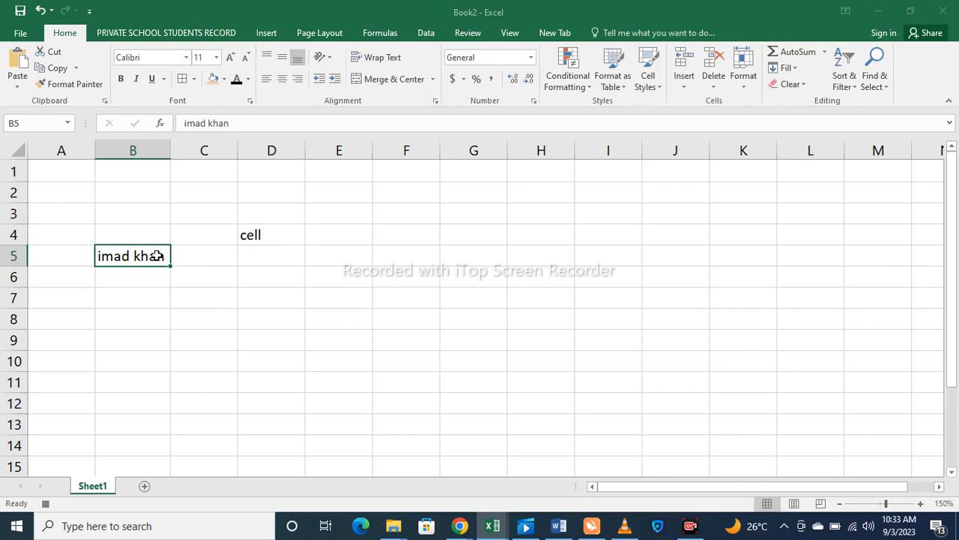
- Colour the name in B5 red, then green, settling on a darker green
{"action": "left_click", "coordinate": [248, 80]}
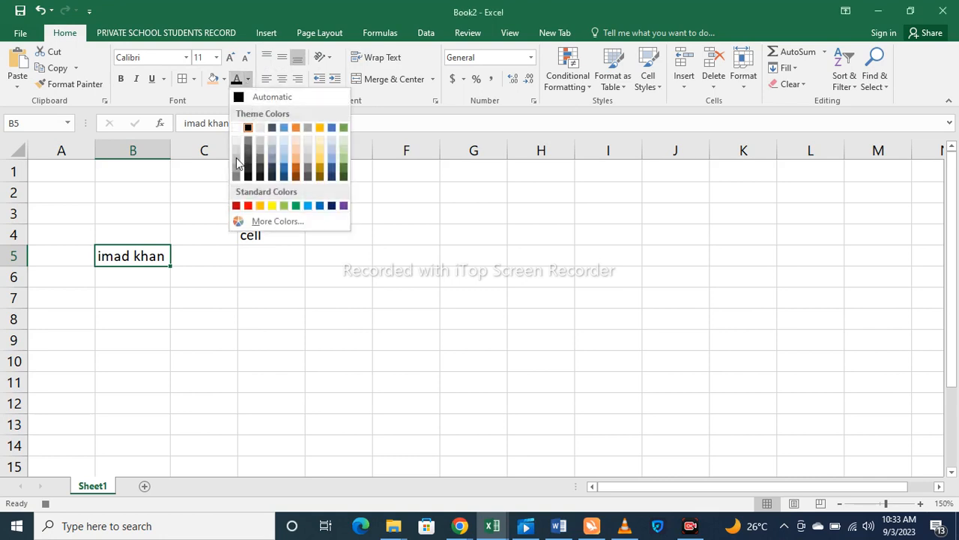
{"action": "left_click", "coordinate": [248, 206]}
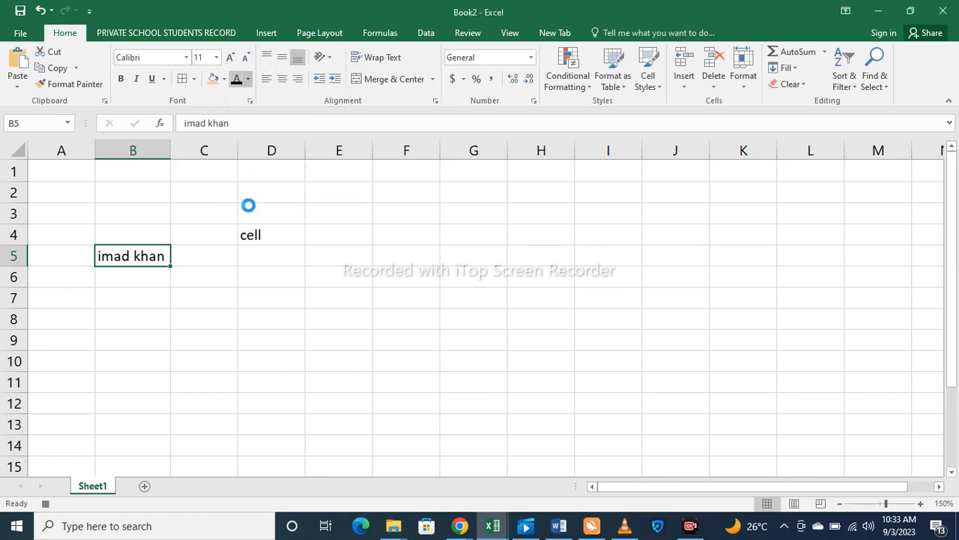
{"action": "left_click", "coordinate": [248, 78]}
{"action": "left_click", "coordinate": [341, 129]}
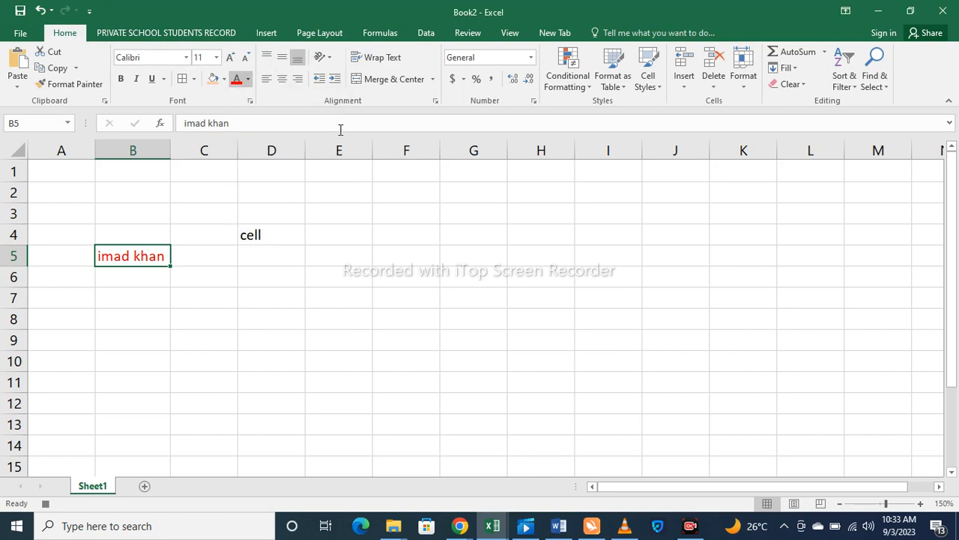
{"action": "left_click", "coordinate": [248, 79]}
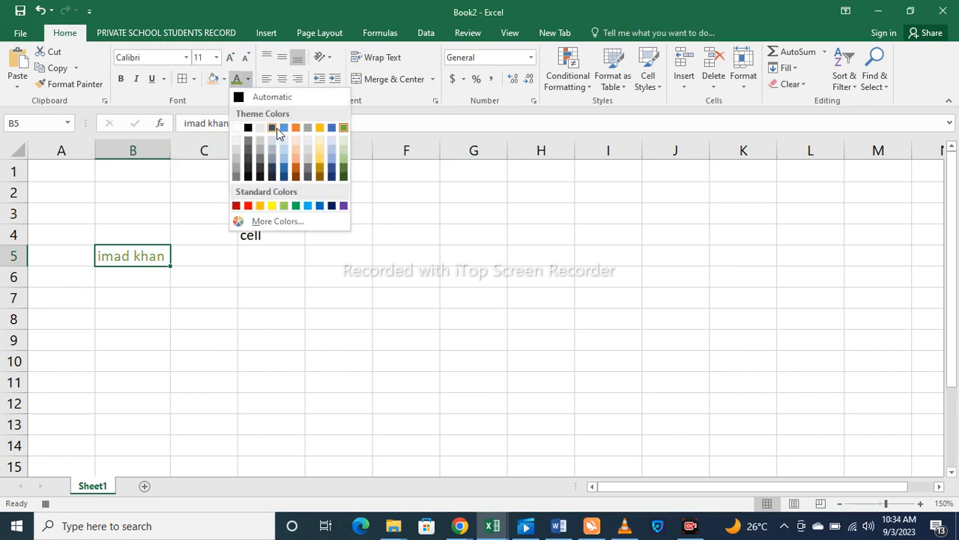
{"action": "left_click", "coordinate": [274, 128]}
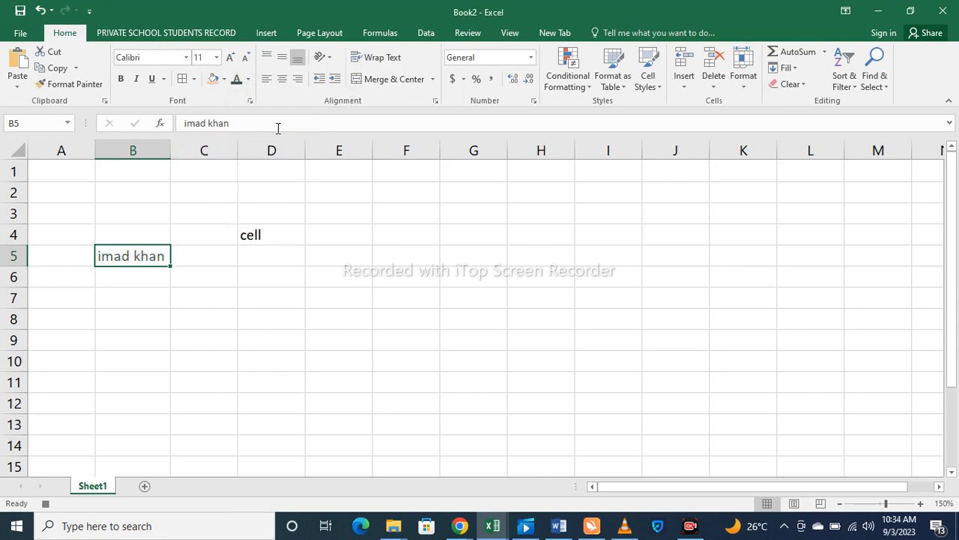
- Fill B5 with orange, yellow, then dark blue before settling on yellow
{"action": "left_click", "coordinate": [215, 80]}
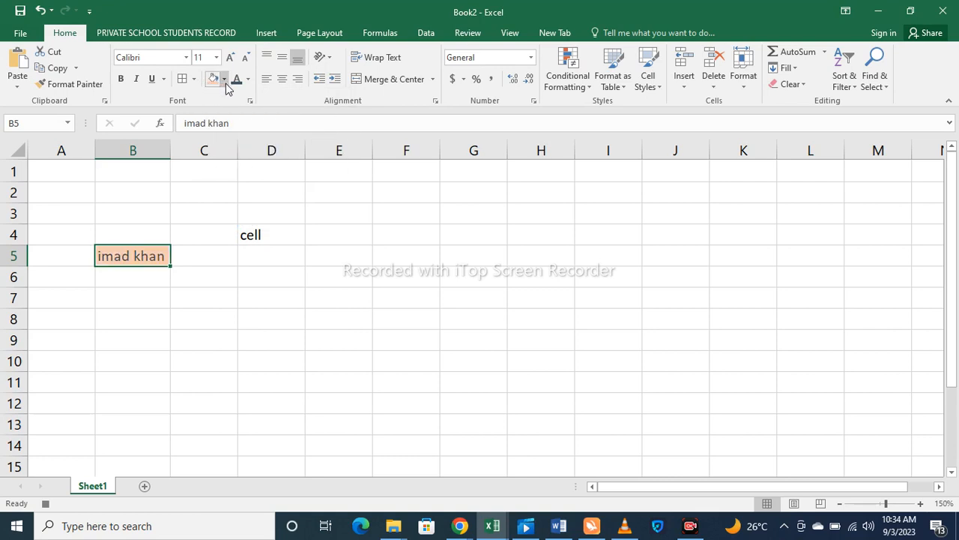
{"action": "left_click", "coordinate": [223, 79]}
{"action": "left_click", "coordinate": [247, 188]}
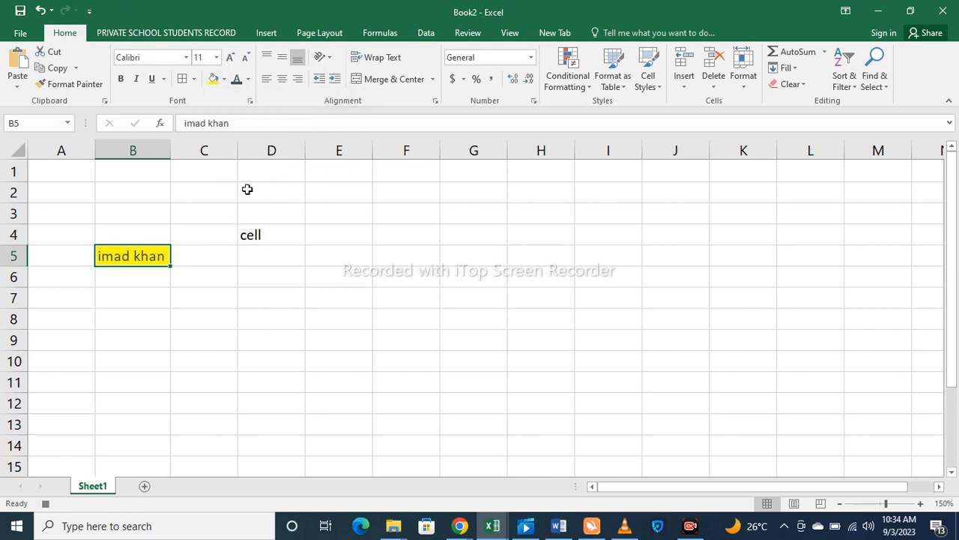
{"action": "left_click", "coordinate": [223, 80]}
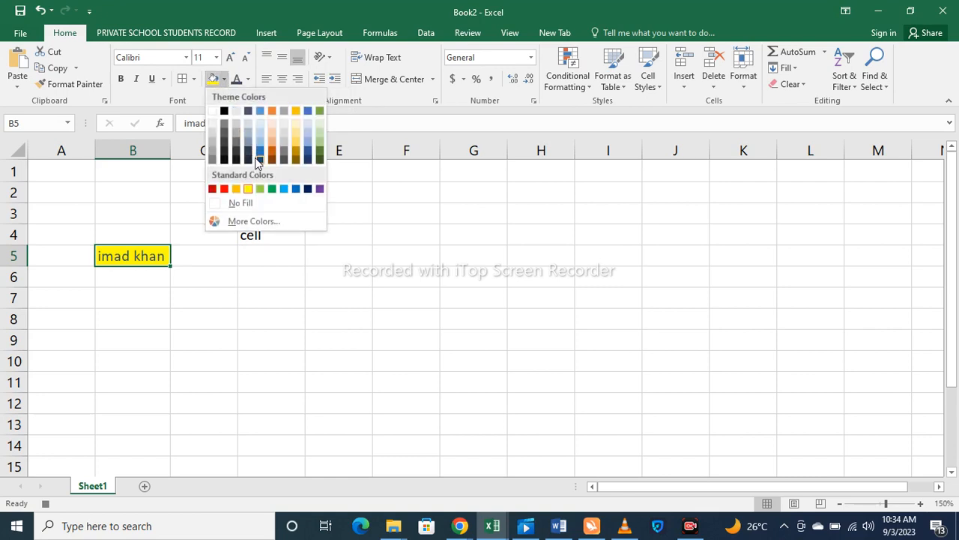
{"action": "left_click", "coordinate": [258, 152]}
{"action": "left_click", "coordinate": [223, 80]}
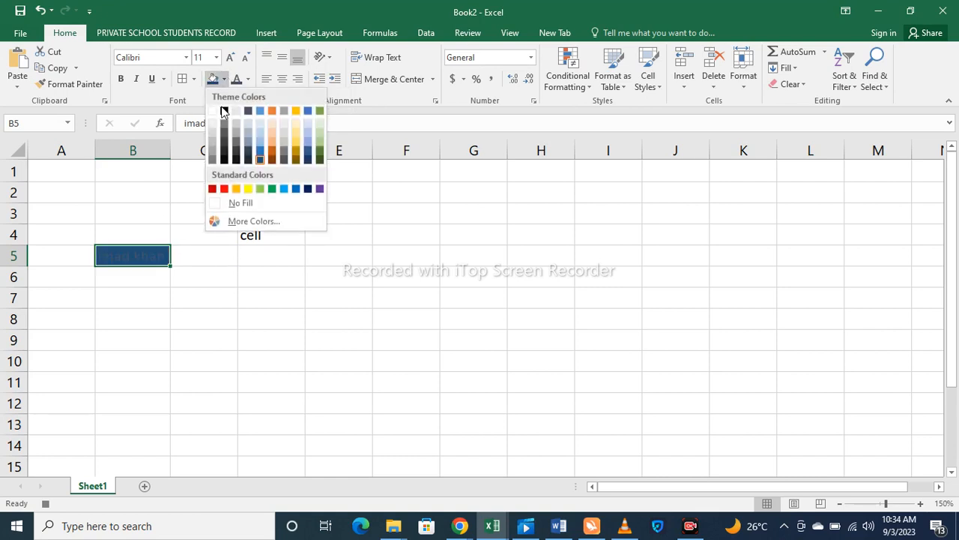
{"action": "left_click", "coordinate": [250, 189]}
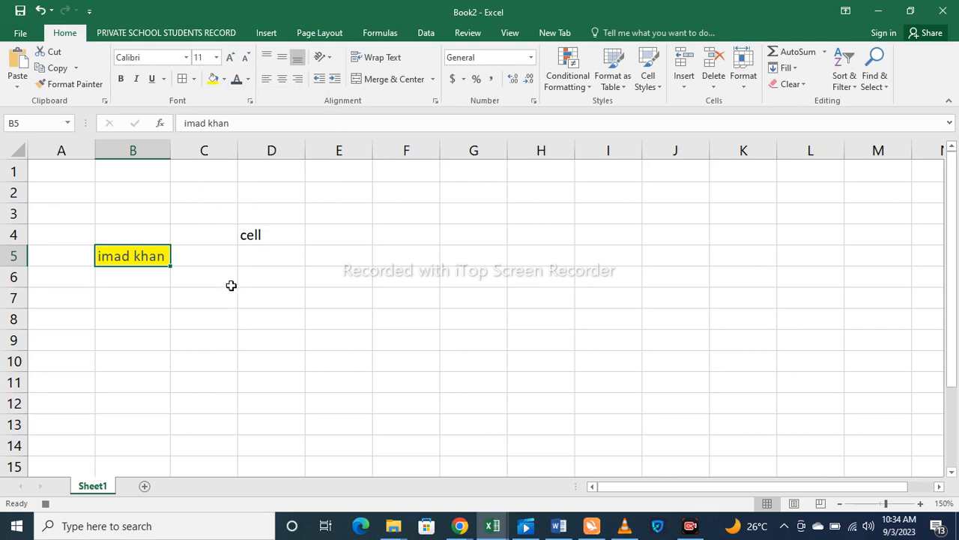
{"action": "left_click", "coordinate": [271, 279]}
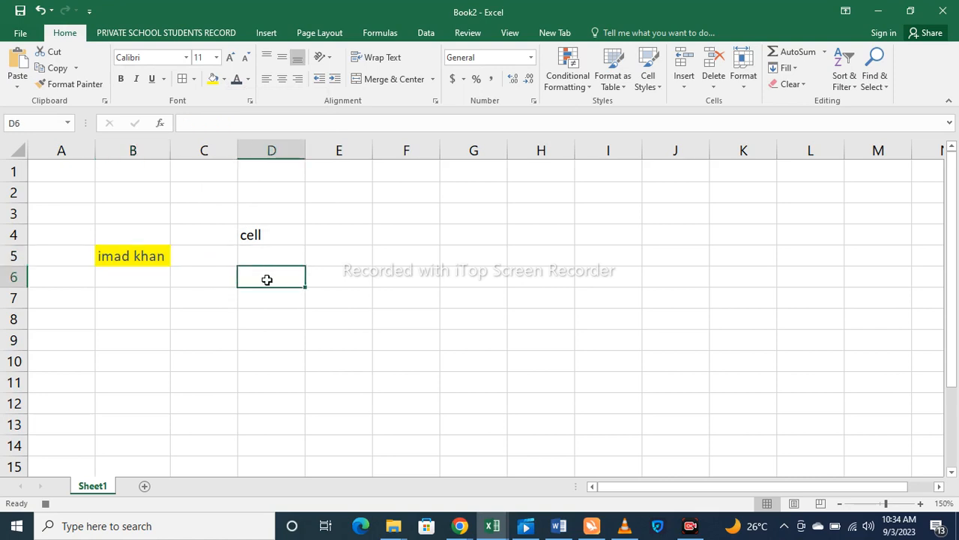
- Type the second name in D6, enlarge it to 16 pt, and fill it yellow
{"action": "type", "text": "nawab"}
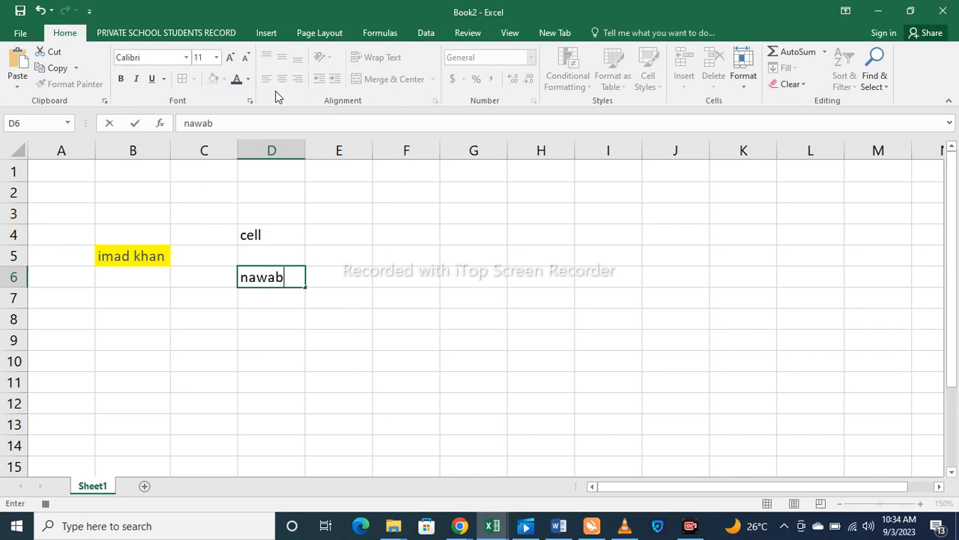
{"action": "left_click", "coordinate": [231, 63]}
{"action": "left_click", "coordinate": [270, 339]}
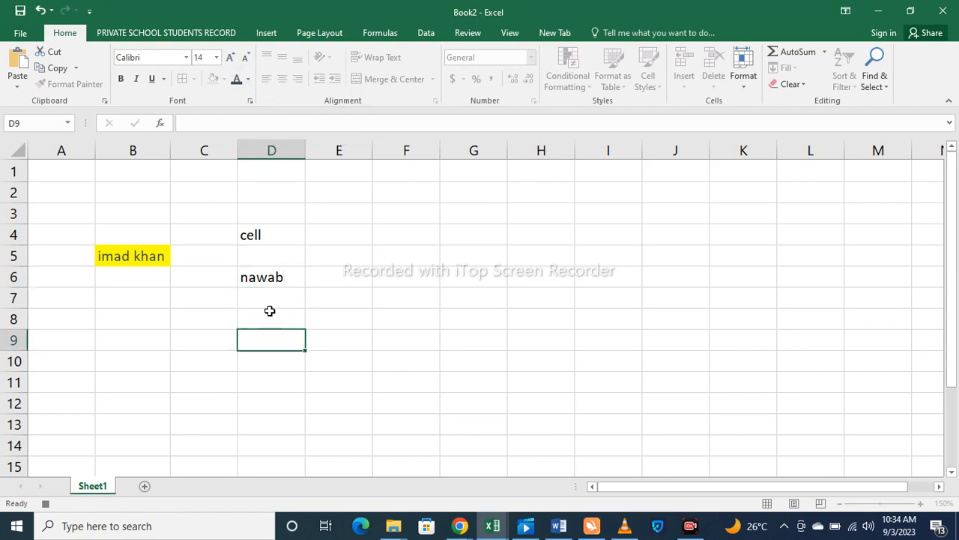
{"action": "left_click", "coordinate": [260, 273]}
{"action": "left_click", "coordinate": [242, 60]}
{"action": "left_click", "coordinate": [231, 60]}
{"action": "left_click", "coordinate": [232, 60]}
{"action": "left_click", "coordinate": [232, 60]}
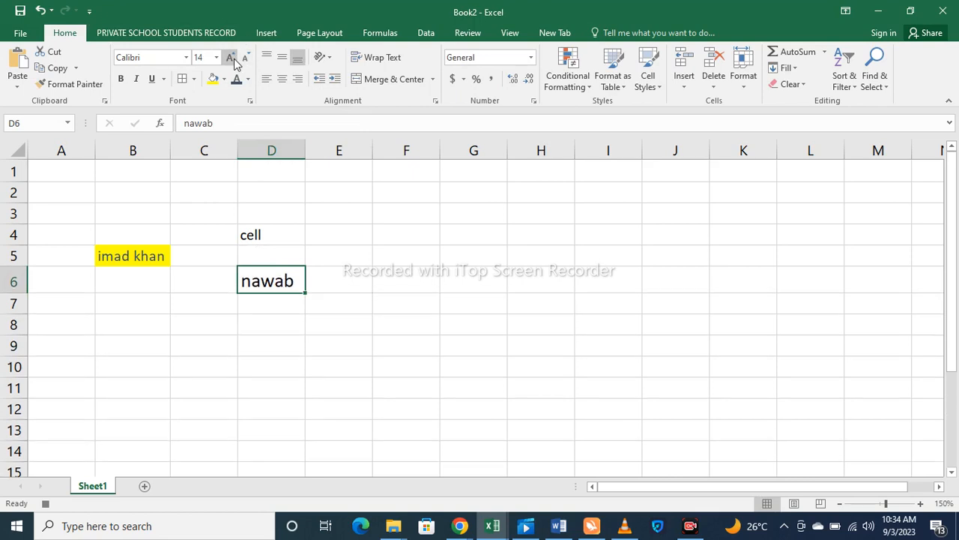
{"action": "left_click", "coordinate": [232, 60]}
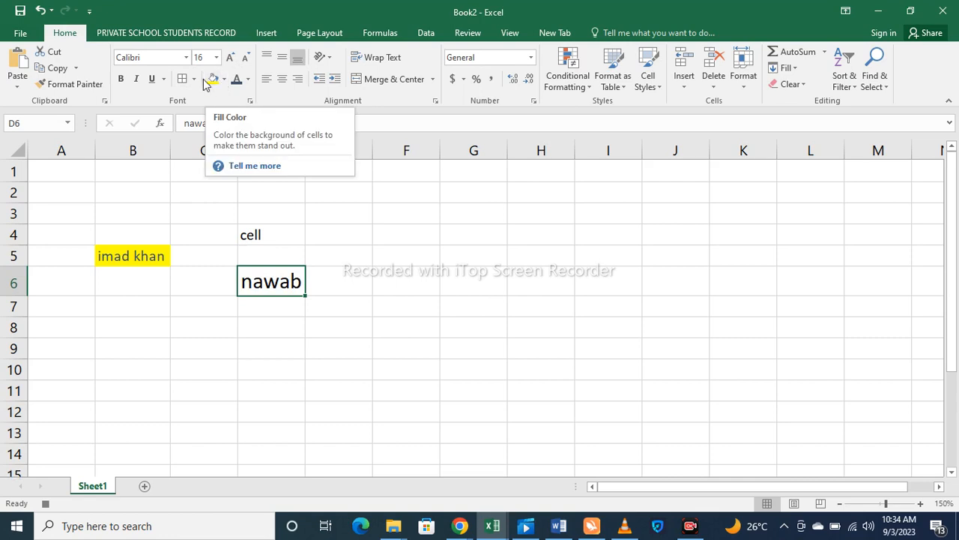
{"action": "left_click", "coordinate": [212, 79]}
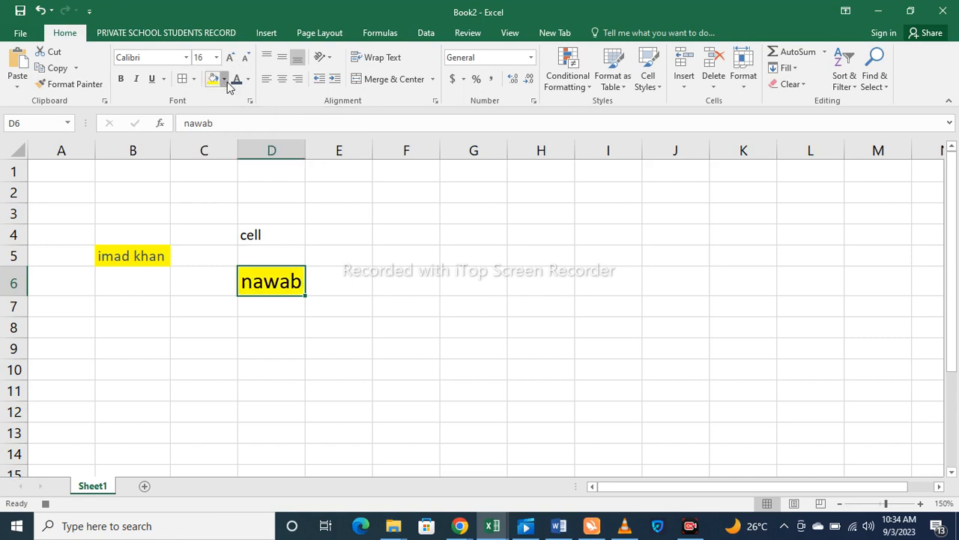
{"action": "left_click", "coordinate": [224, 79]}
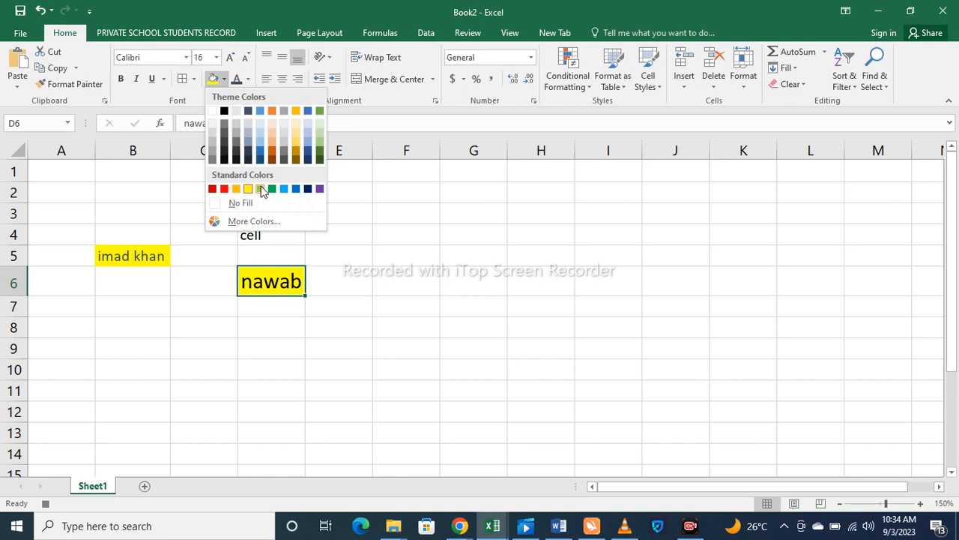
- Change D6's fill to light green and colour its text blue
{"action": "left_click", "coordinate": [260, 188]}
{"action": "left_click", "coordinate": [248, 79]}
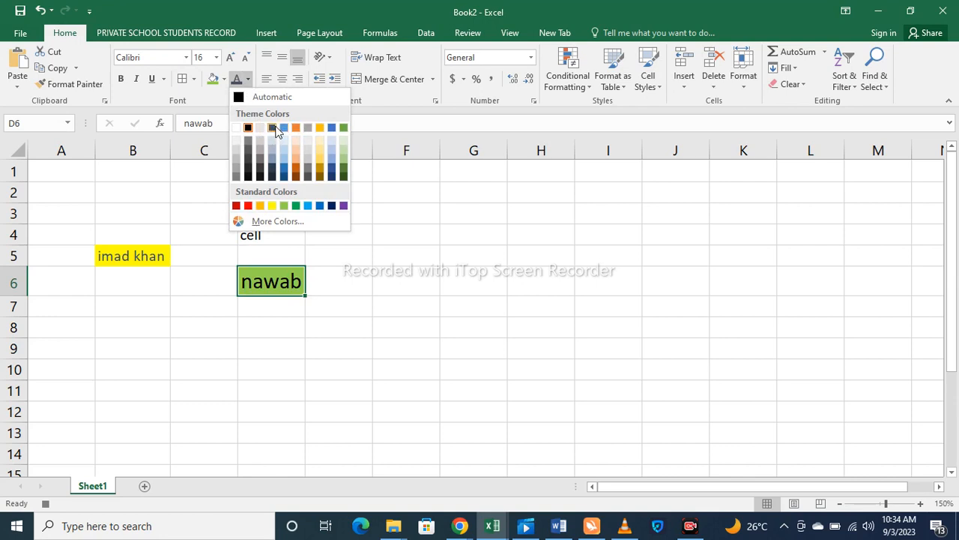
{"action": "left_click", "coordinate": [283, 127]}
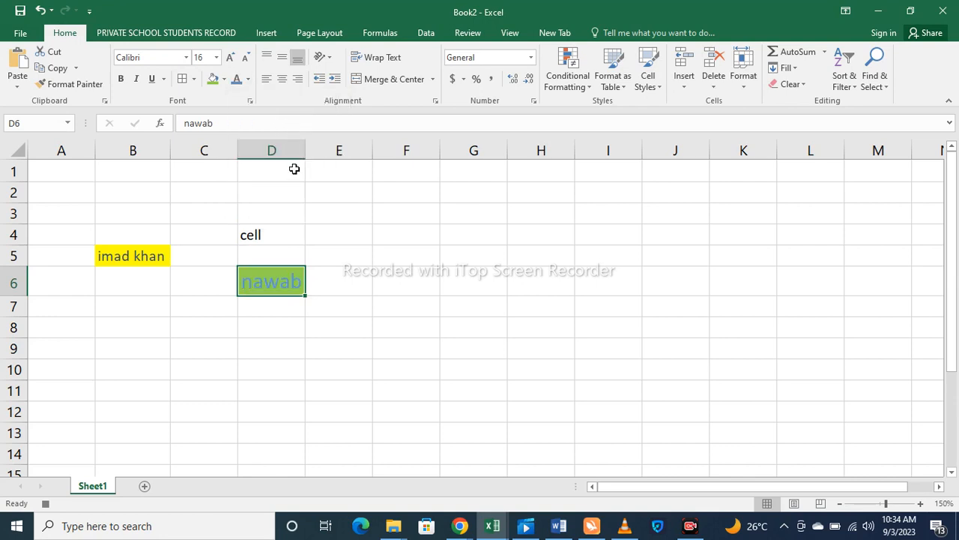
- Set the D6 text to a custom pink (RGB 246, 58, 156) via More Colors
{"action": "left_click", "coordinate": [248, 80]}
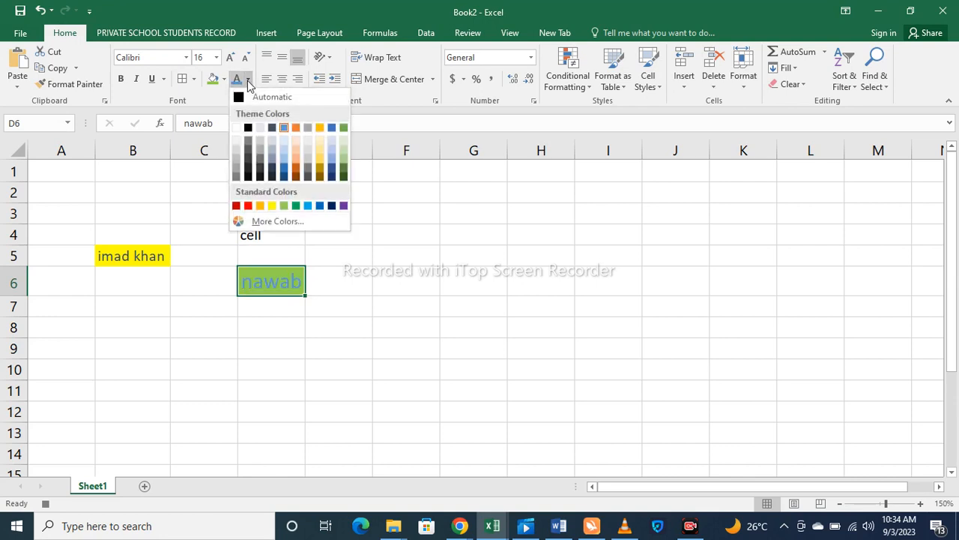
{"action": "left_click", "coordinate": [255, 221]}
{"action": "left_click", "coordinate": [286, 260]}
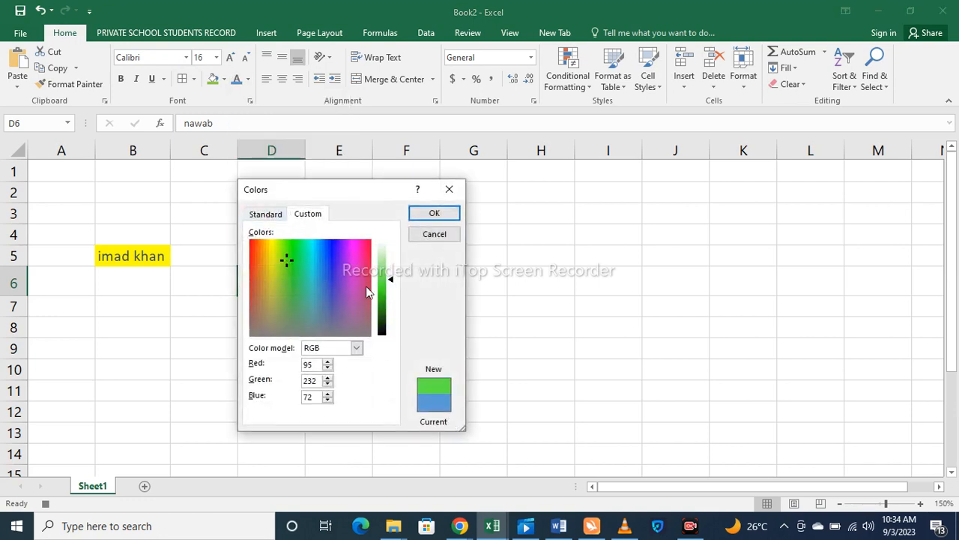
{"action": "left_click_drag", "start_coordinate": [336, 277], "coordinate": [360, 248]}
{"action": "left_click", "coordinate": [432, 213]}
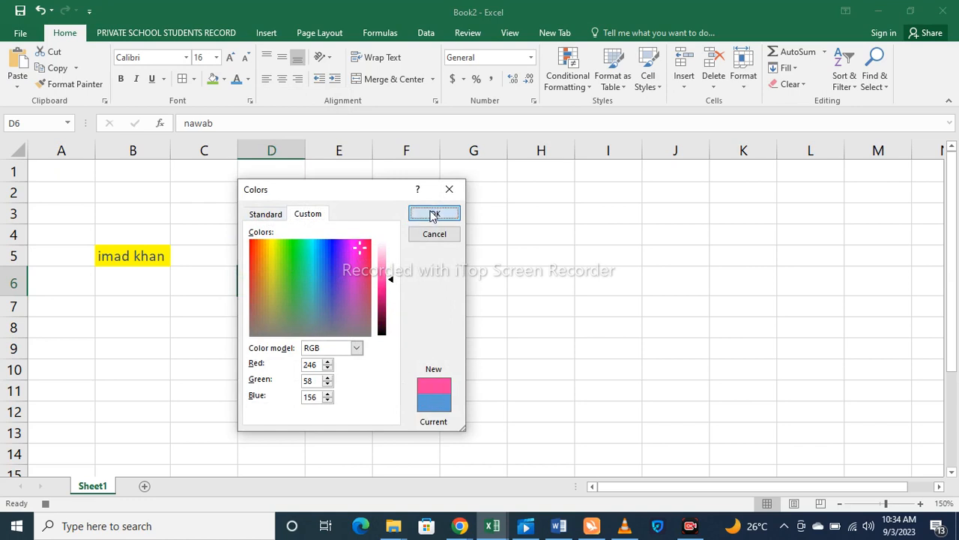
{"action": "left_click", "coordinate": [390, 285]}
{"action": "left_click", "coordinate": [342, 286]}
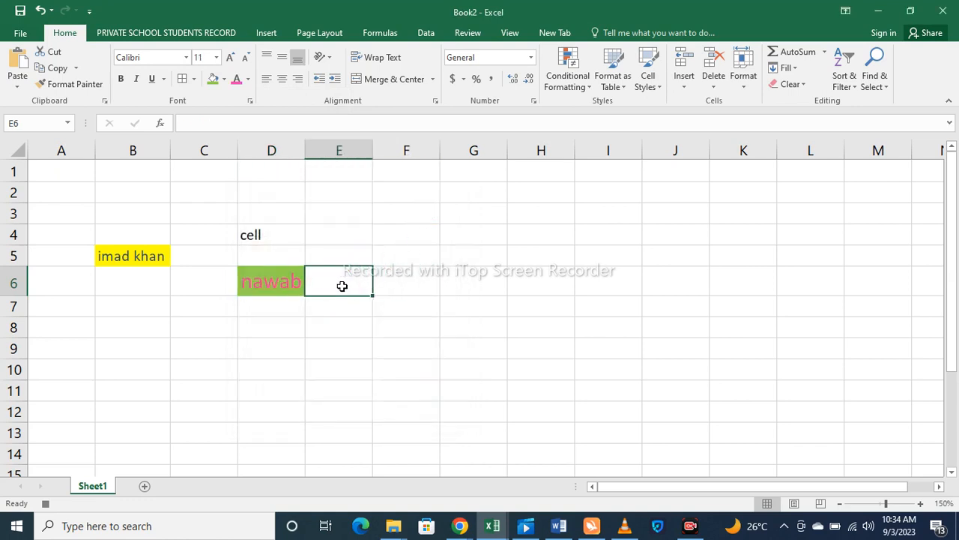
{"action": "left_click", "coordinate": [158, 253]}
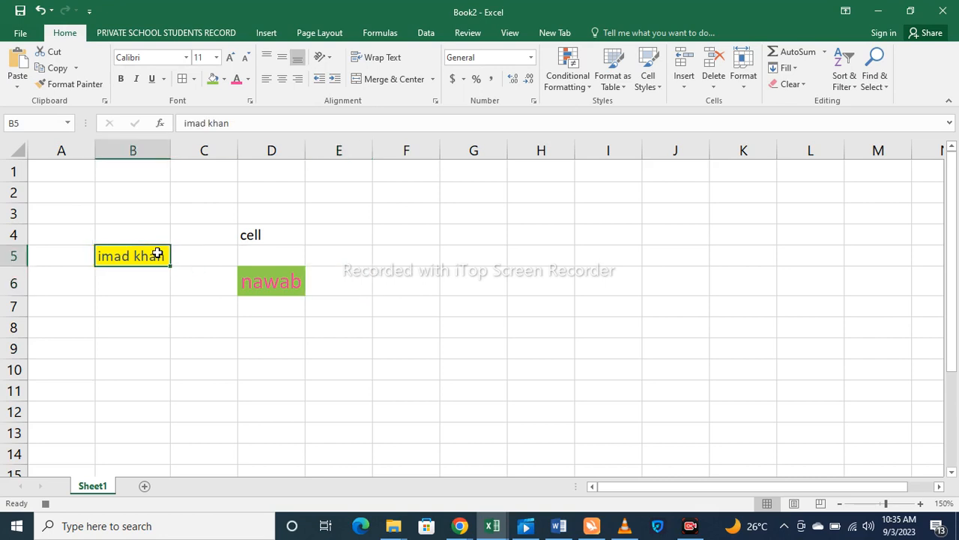
- Apply All Borders to B5 and then to D6
{"action": "left_click", "coordinate": [194, 79]}
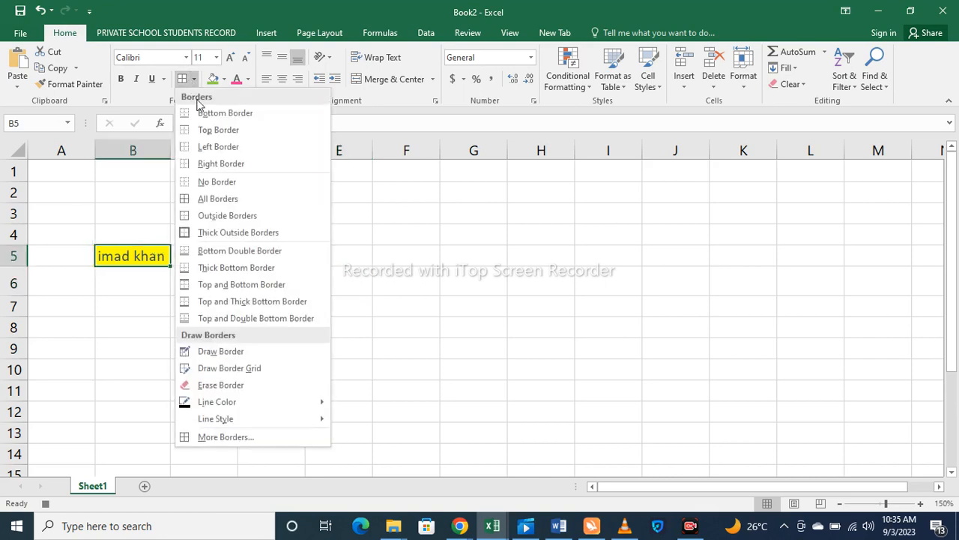
{"action": "left_click", "coordinate": [208, 199]}
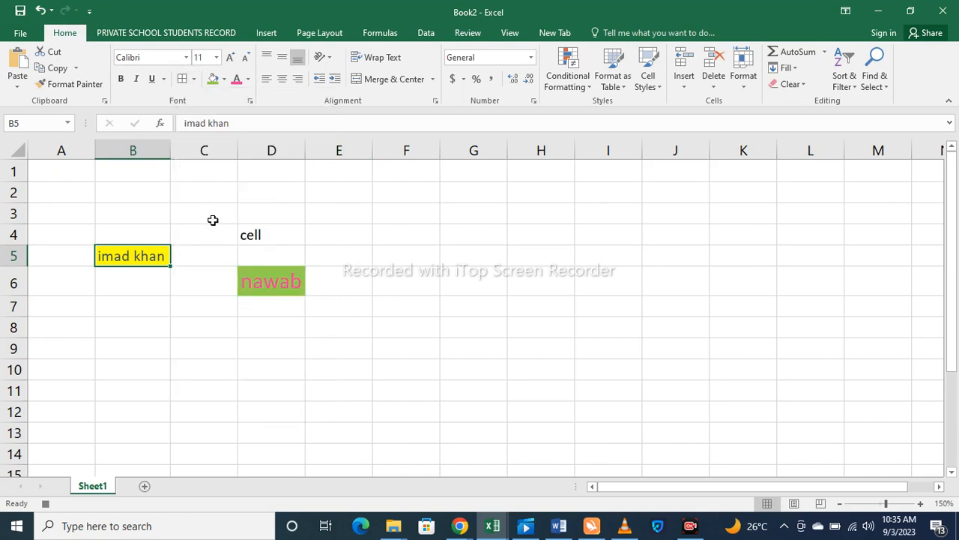
{"action": "left_click", "coordinate": [221, 237]}
{"action": "left_click", "coordinate": [265, 284]}
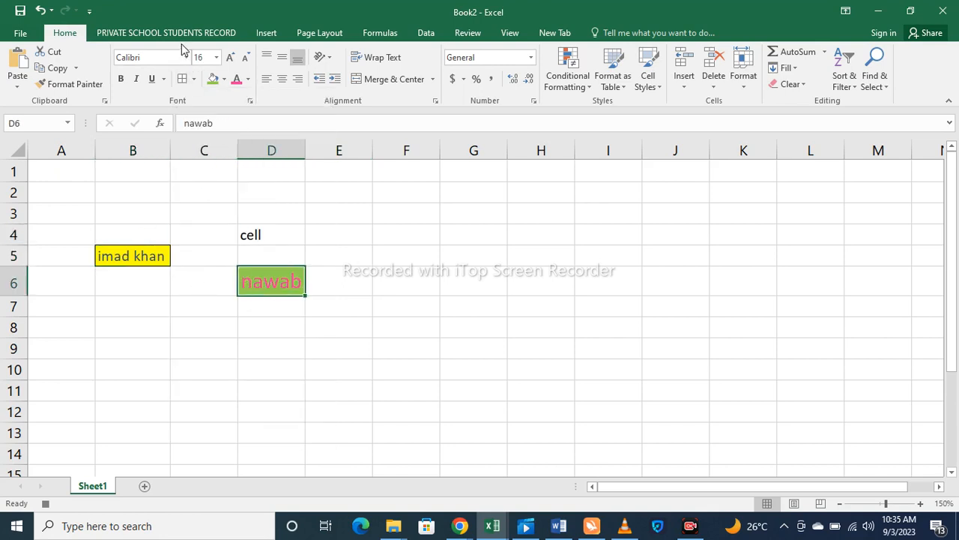
{"action": "left_click", "coordinate": [191, 83]}
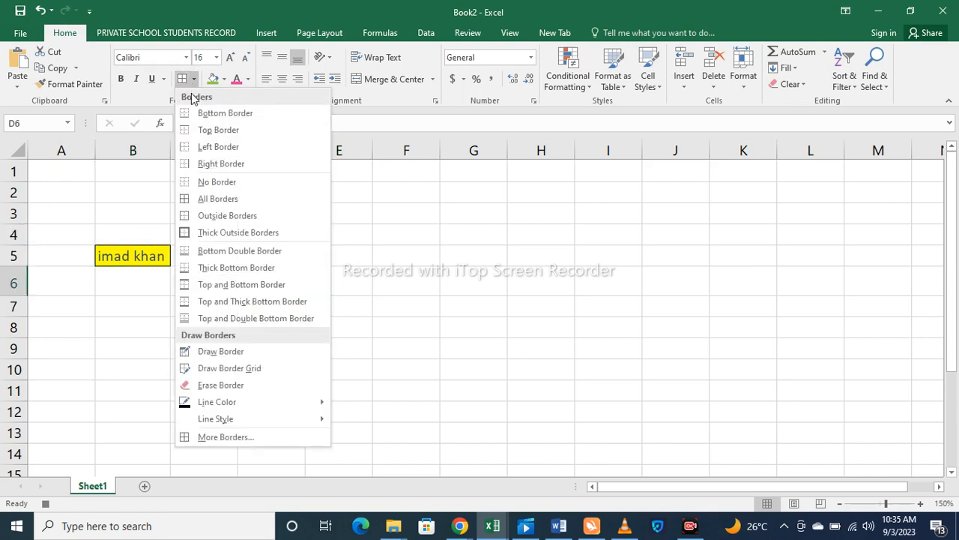
{"action": "left_click", "coordinate": [198, 199]}
{"action": "left_click", "coordinate": [200, 261]}
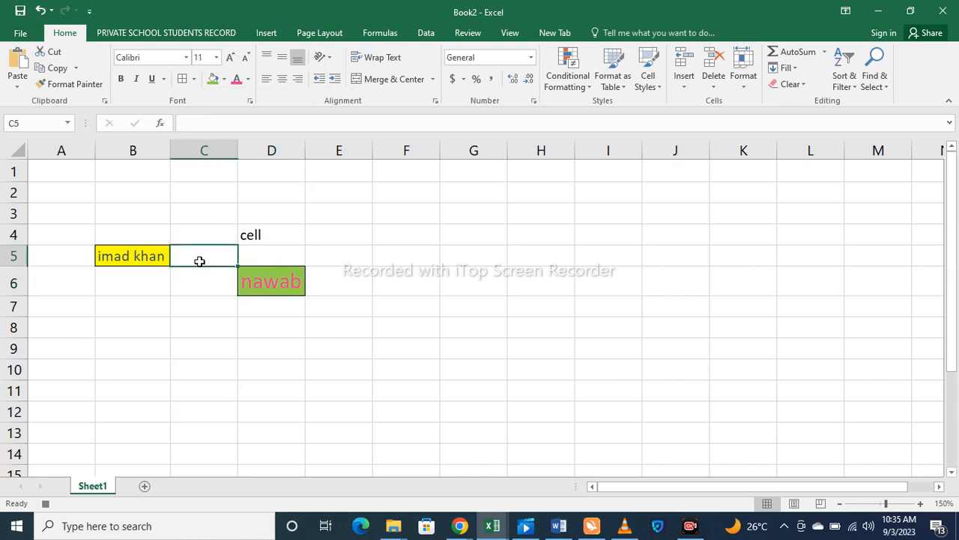
- Add a border around D4 containing 'cell', then click through nearby empty cells
{"action": "left_click", "coordinate": [283, 228]}
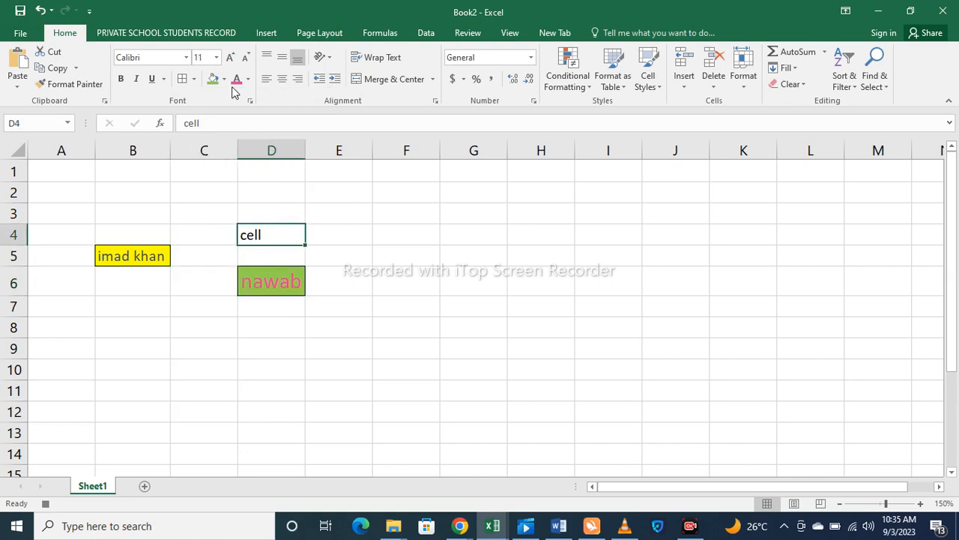
{"action": "left_click", "coordinate": [337, 252]}
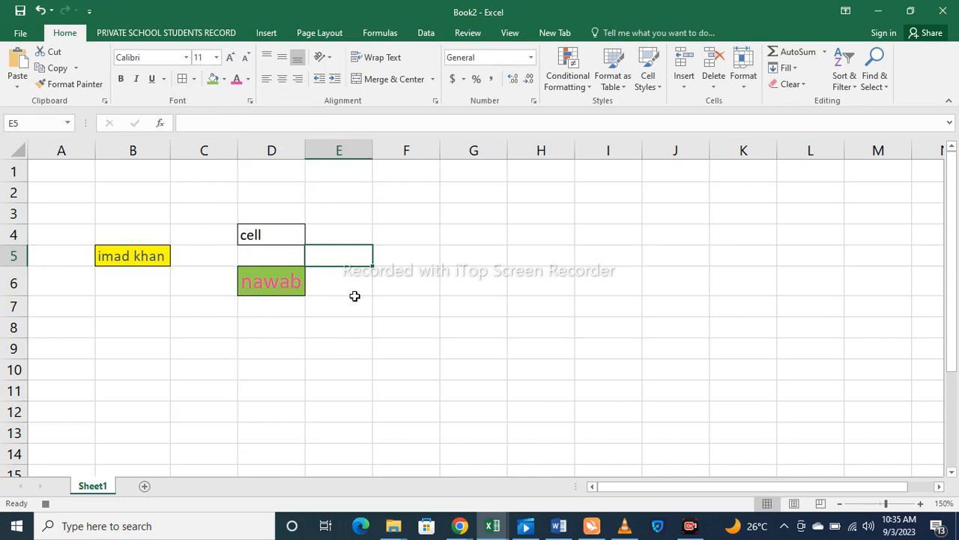
{"action": "left_click", "coordinate": [358, 300]}
{"action": "left_click", "coordinate": [409, 301]}
{"action": "left_click", "coordinate": [404, 279]}
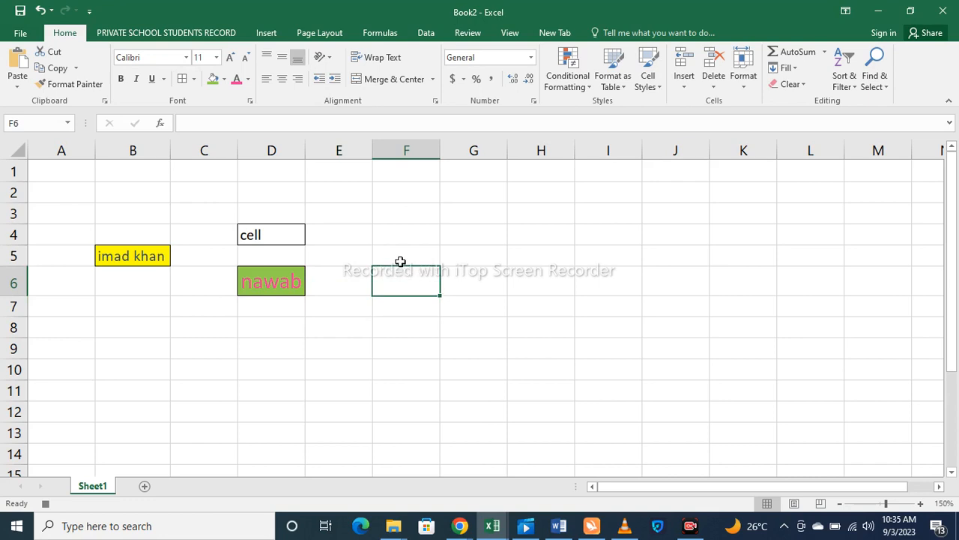
{"action": "left_click", "coordinate": [400, 258]}
{"action": "left_click", "coordinate": [400, 232]}
{"action": "left_click", "coordinate": [401, 274]}
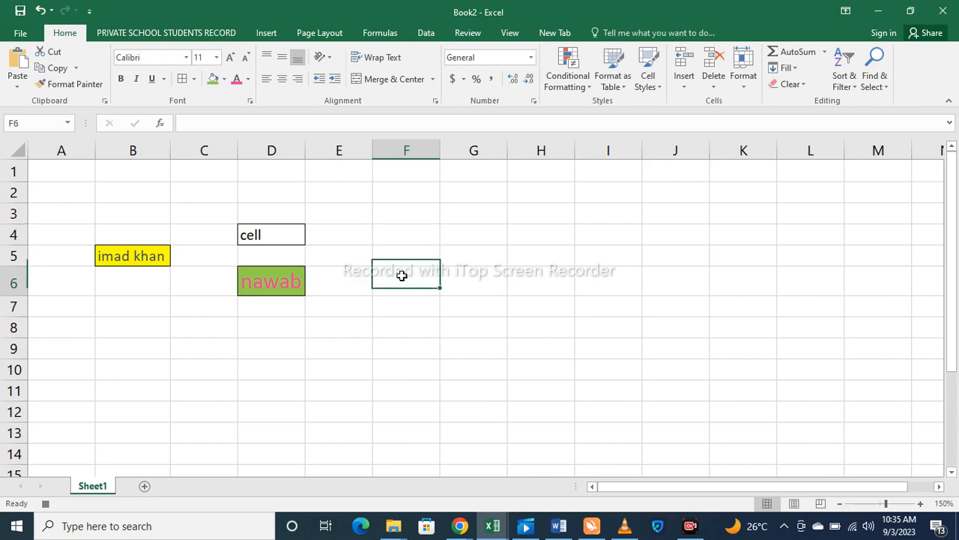
{"action": "left_click", "coordinate": [400, 255]}
{"action": "left_click", "coordinate": [399, 235]}
{"action": "left_click", "coordinate": [397, 214]}
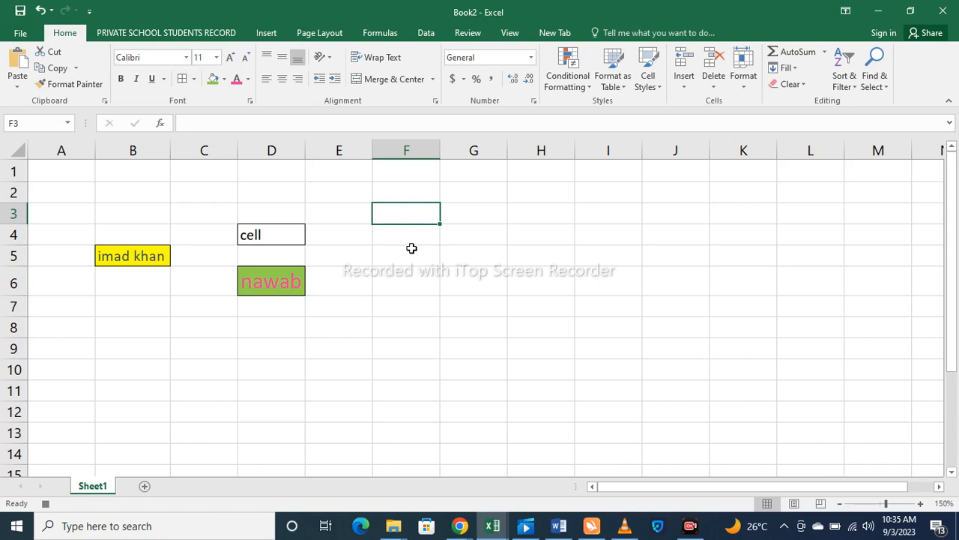
{"action": "left_click_drag", "start_coordinate": [215, 209], "coordinate": [367, 326]}
{"action": "left_click", "coordinate": [488, 370]}
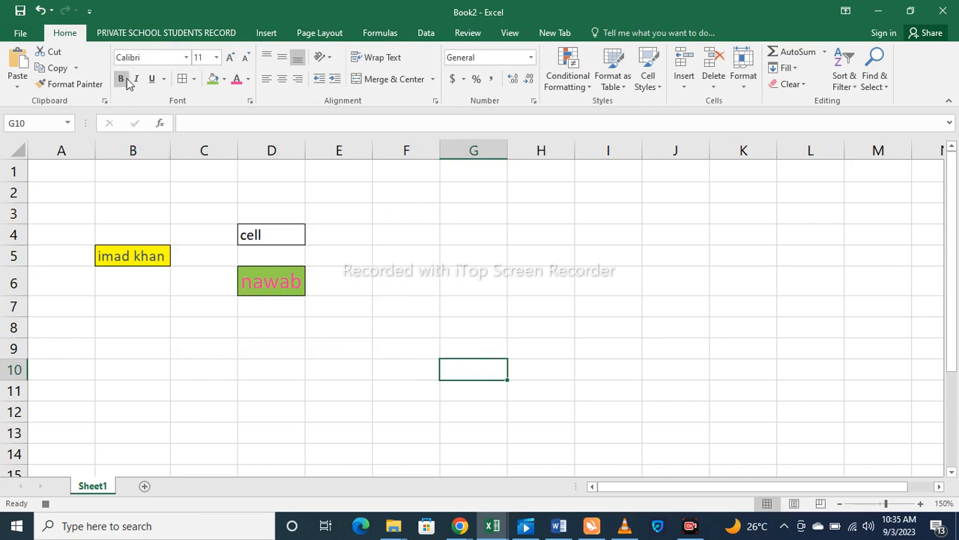
{"action": "left_click", "coordinate": [242, 266]}
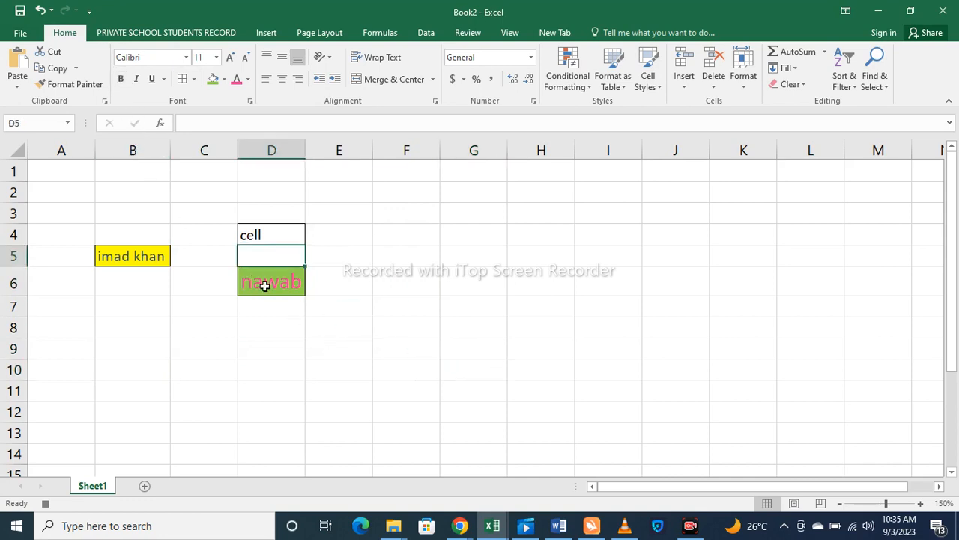
{"action": "left_click", "coordinate": [263, 283]}
{"action": "left_click", "coordinate": [120, 79]}
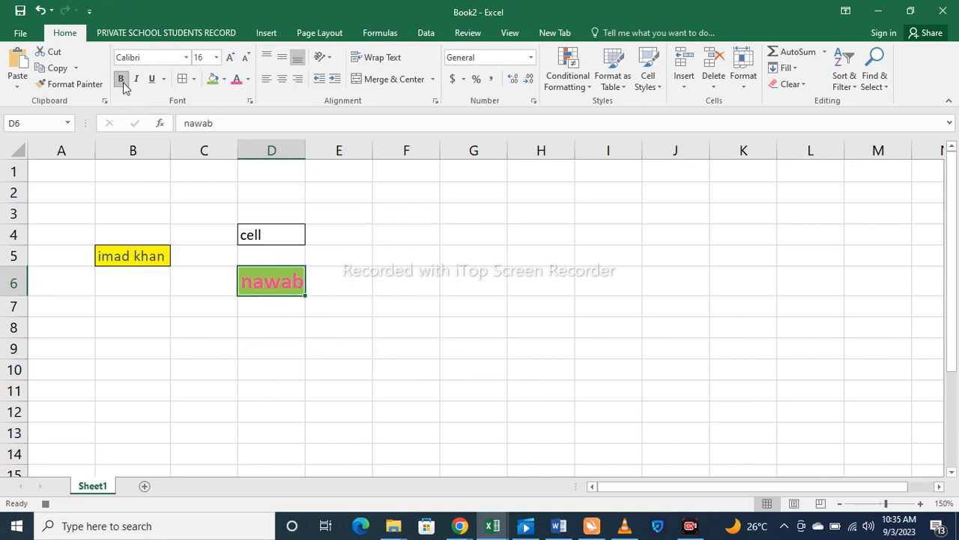
{"action": "left_click", "coordinate": [136, 79]}
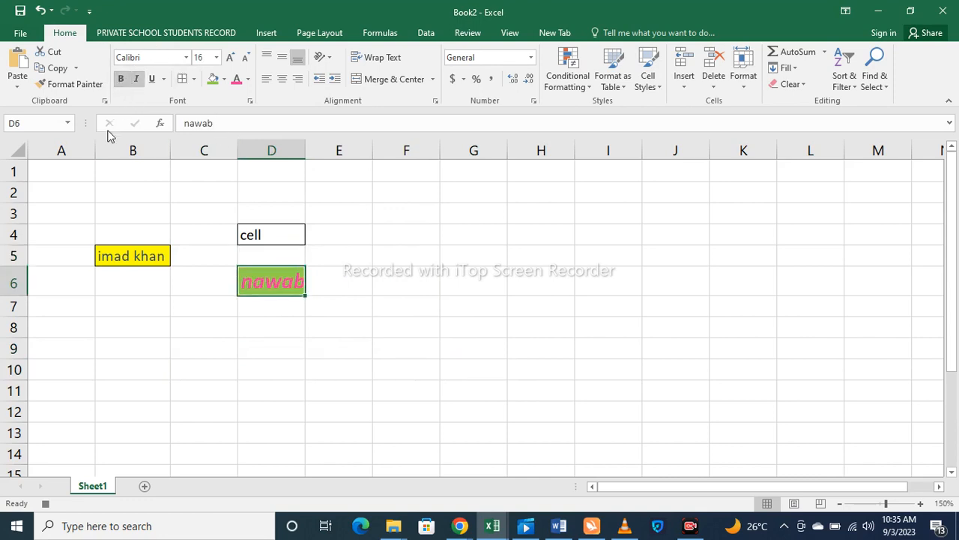
{"action": "left_click", "coordinate": [149, 80]}
{"action": "left_click", "coordinate": [150, 79]}
{"action": "left_click", "coordinate": [136, 78]}
{"action": "left_click", "coordinate": [120, 79]}
{"action": "left_click", "coordinate": [453, 257]}
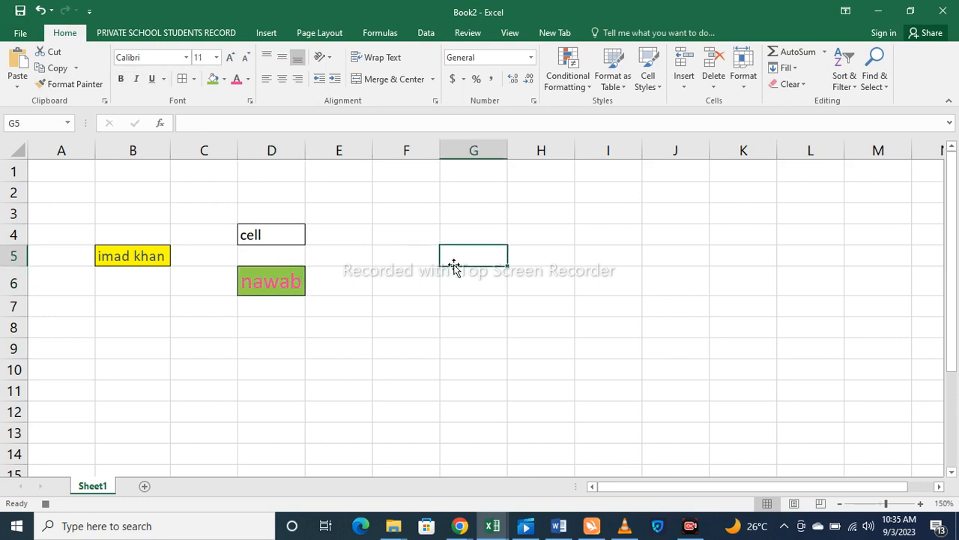
{"action": "left_click", "coordinate": [450, 282]}
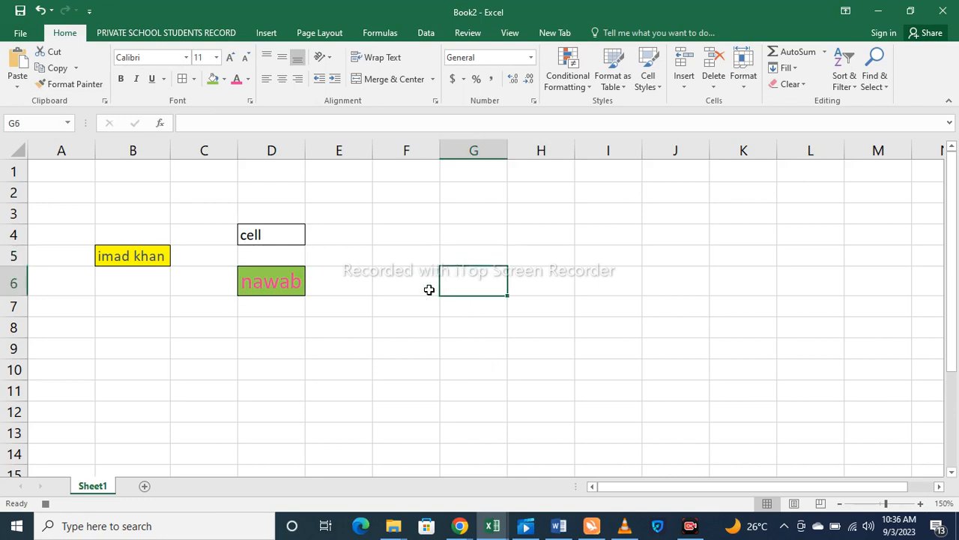
{"action": "left_click", "coordinate": [404, 277]}
{"action": "left_click", "coordinate": [403, 255]}
{"action": "left_click", "coordinate": [403, 237]}
{"action": "left_click", "coordinate": [398, 212]}
{"action": "left_click", "coordinate": [395, 192]}
{"action": "left_click", "coordinate": [392, 171]}
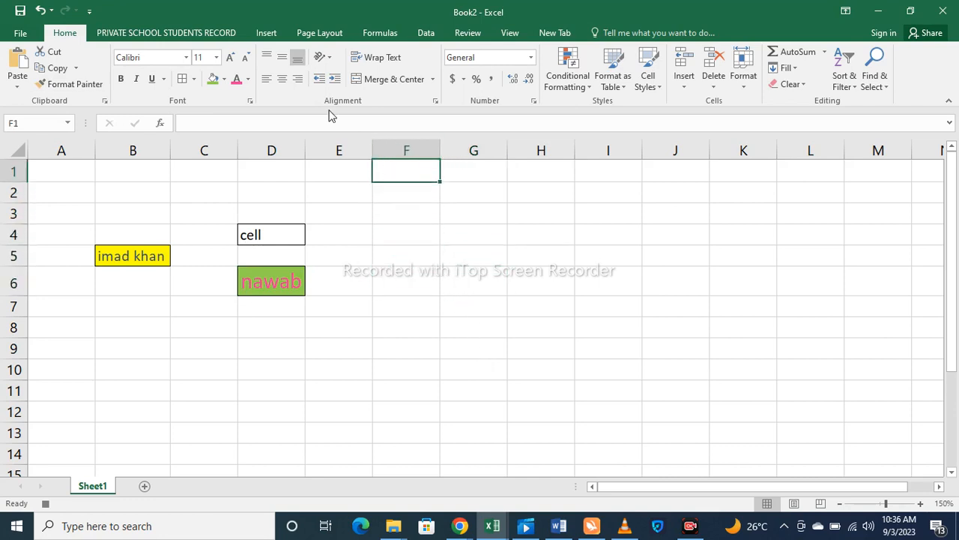